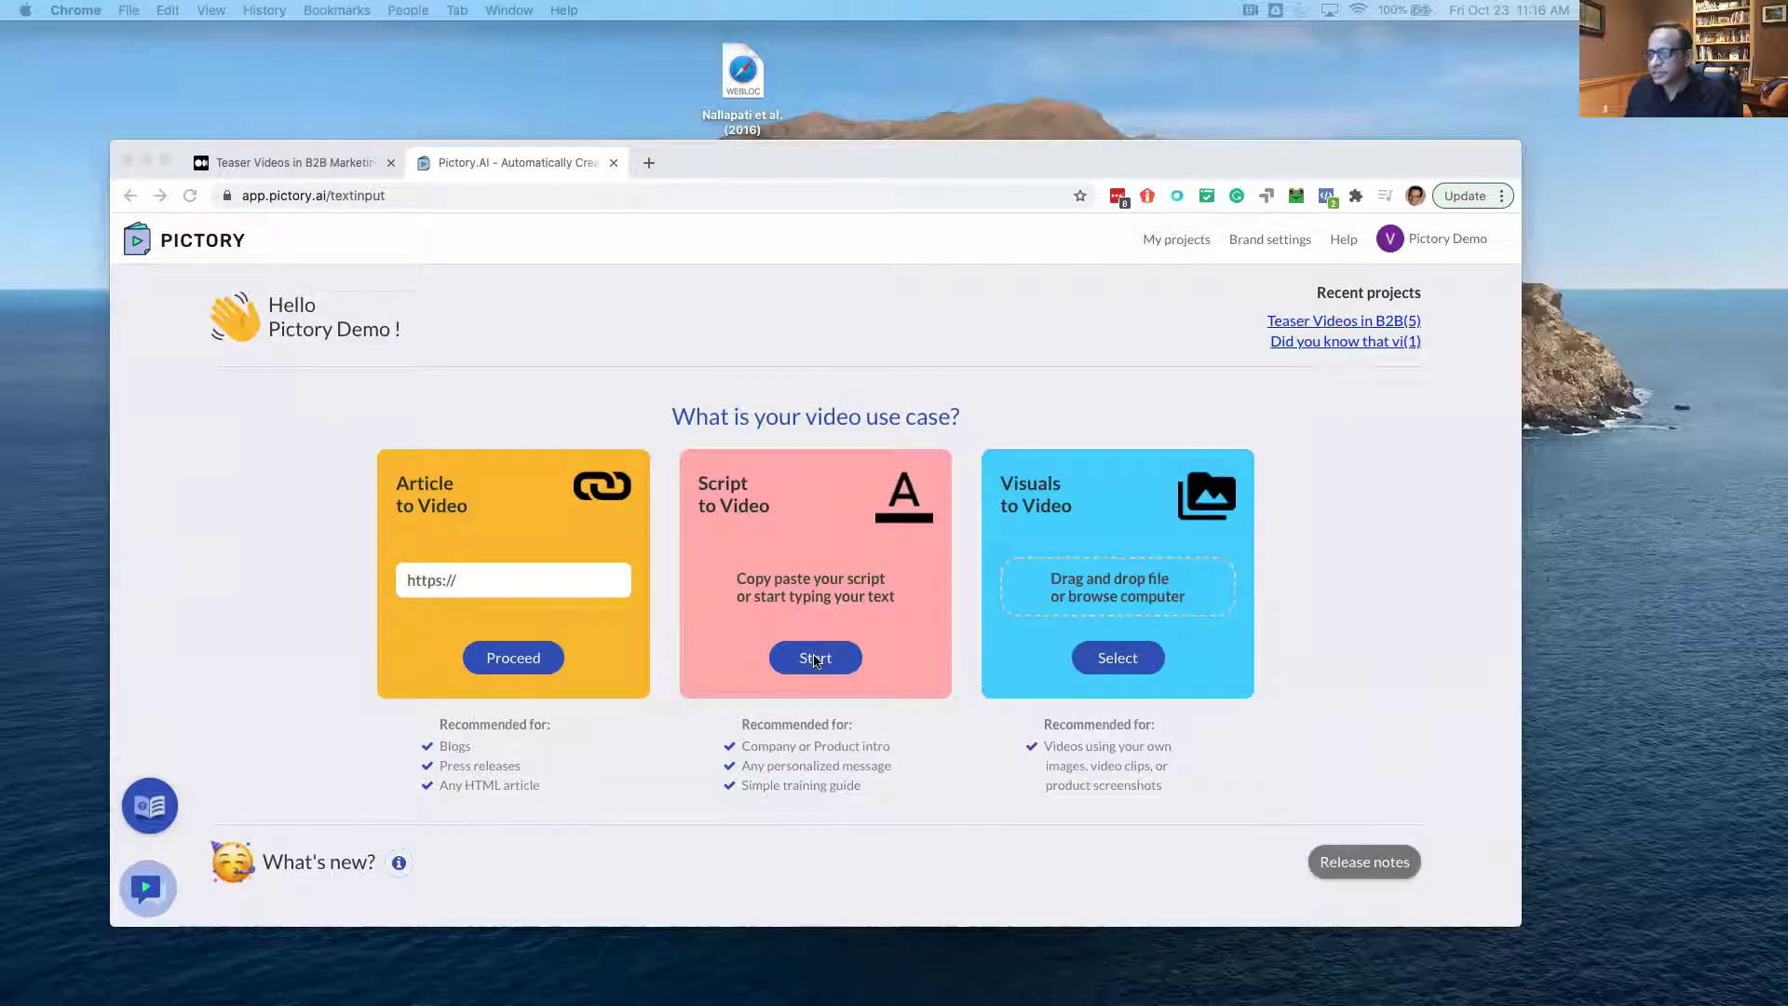
Start a Script to Video project and remove an accidentally pasted article link.
click(814, 659)
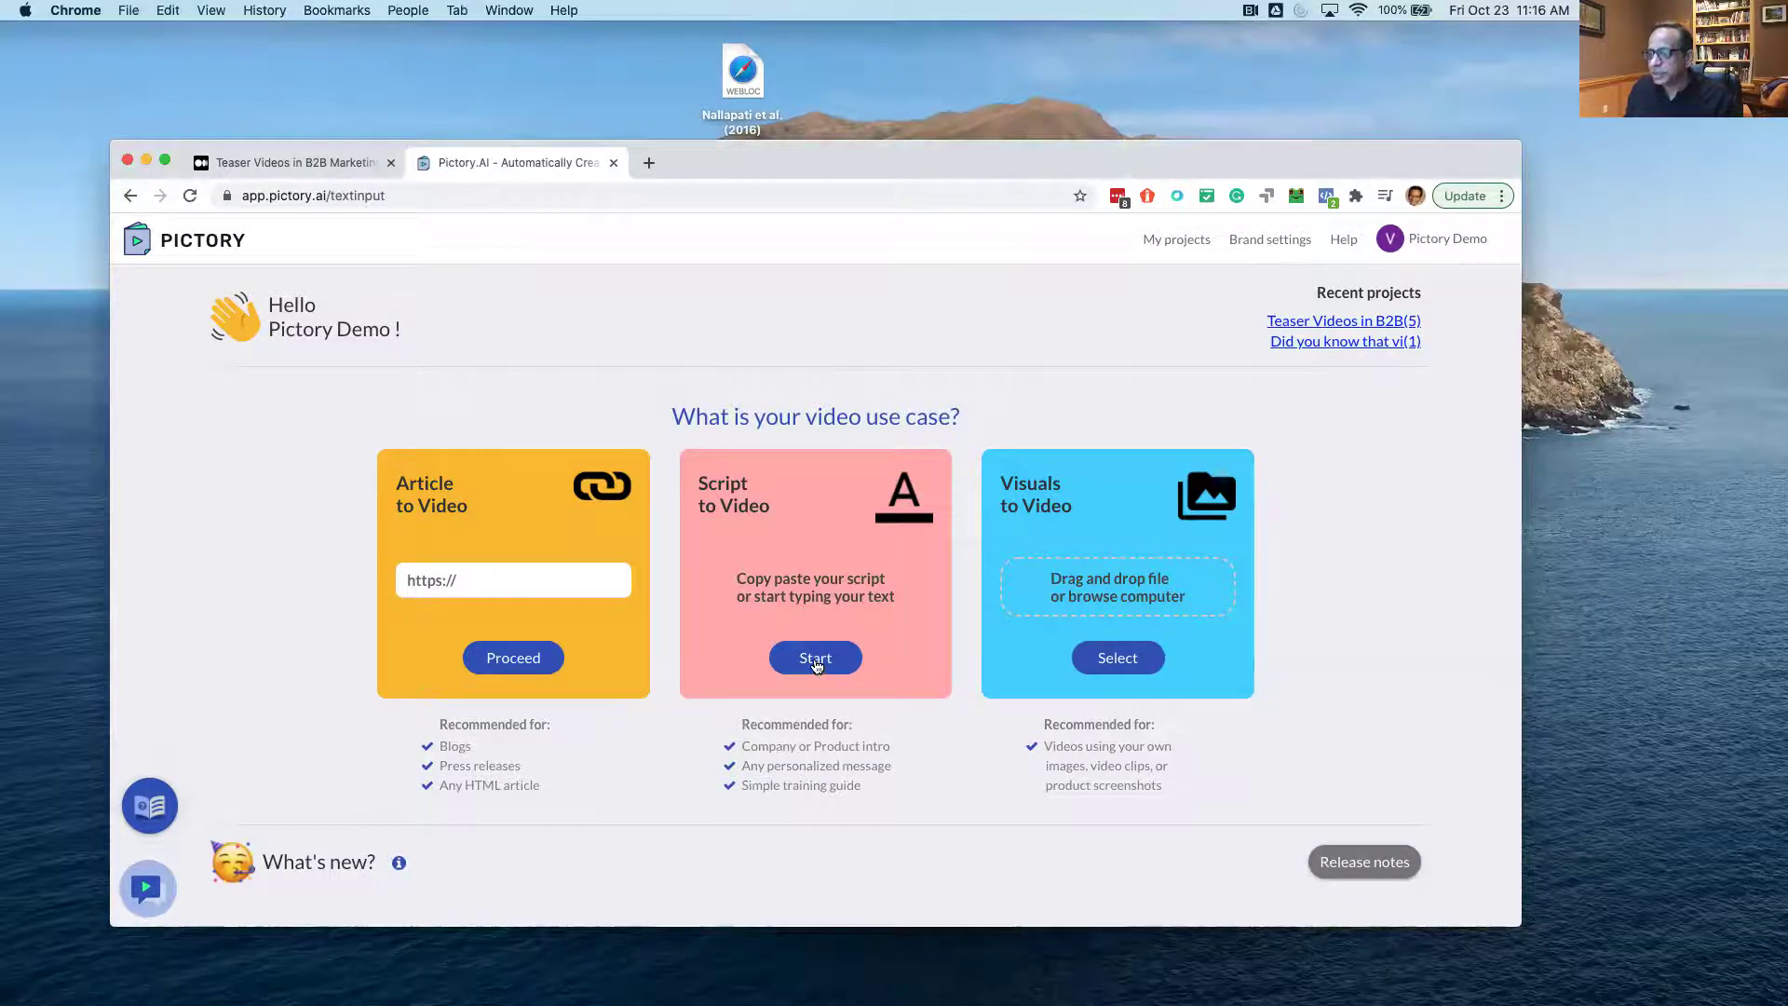
click(814, 660)
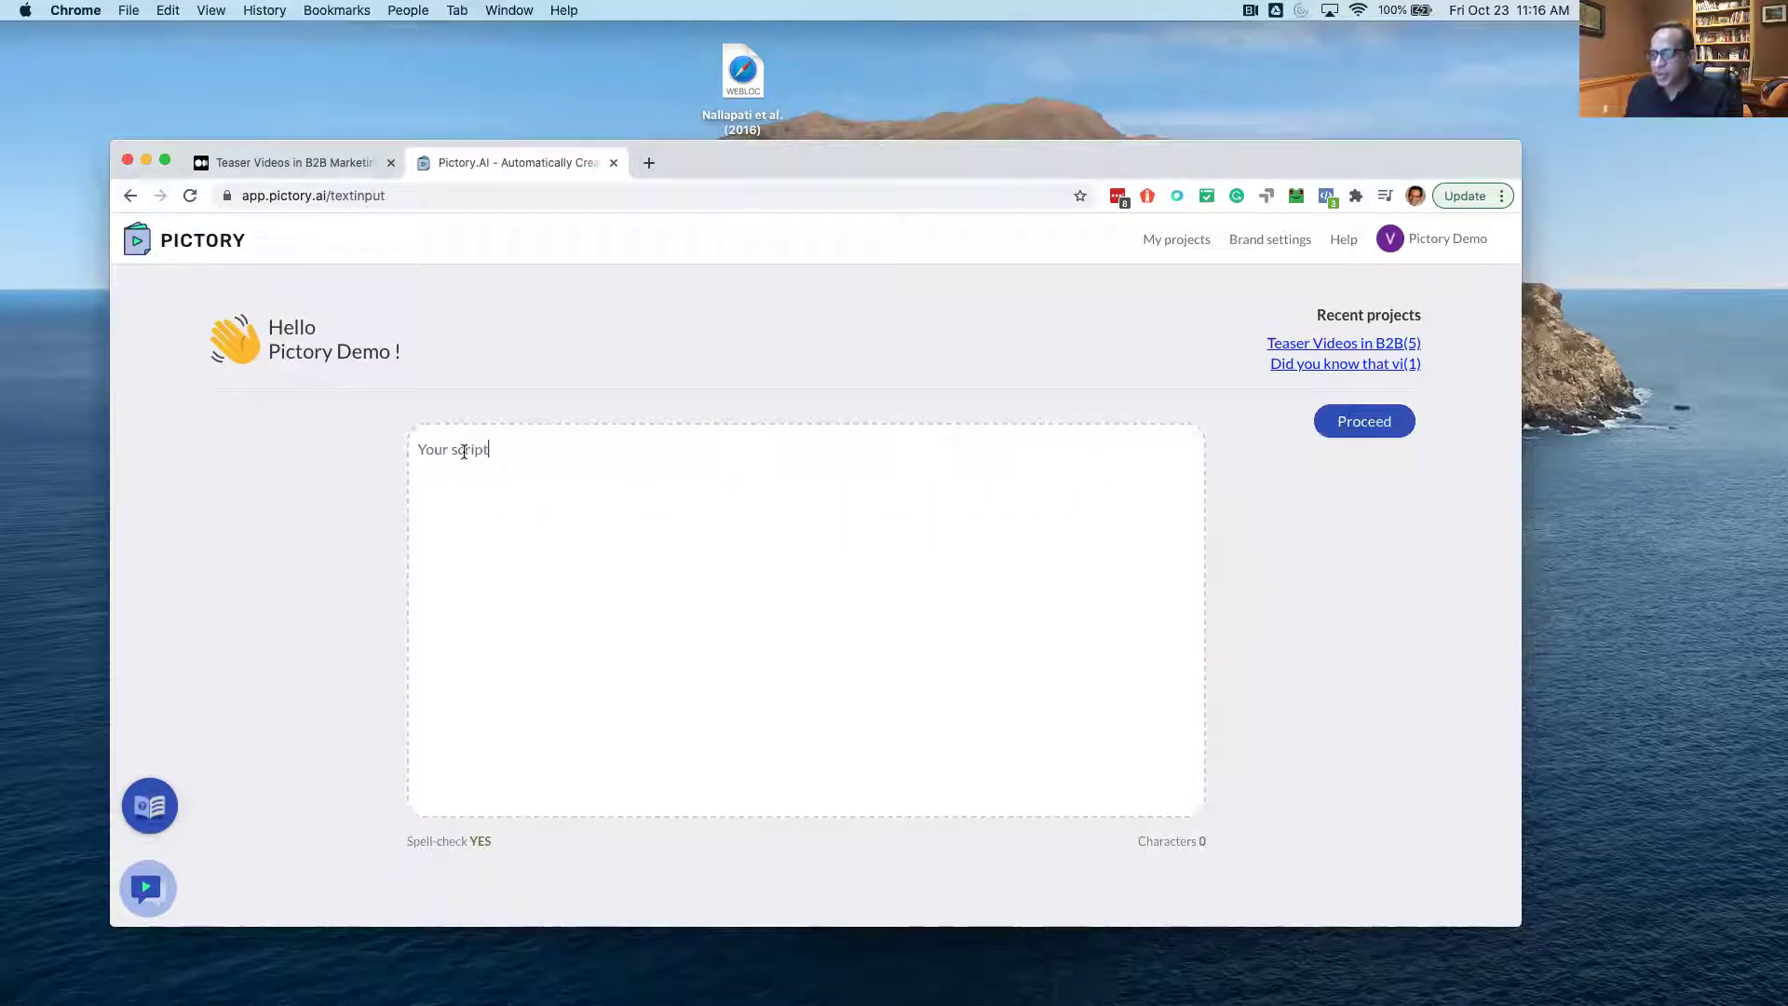
click(463, 450)
text(https://vchalana.medium.com/teaser-videos-in-b2b-marketing-b03fe55cbd92)
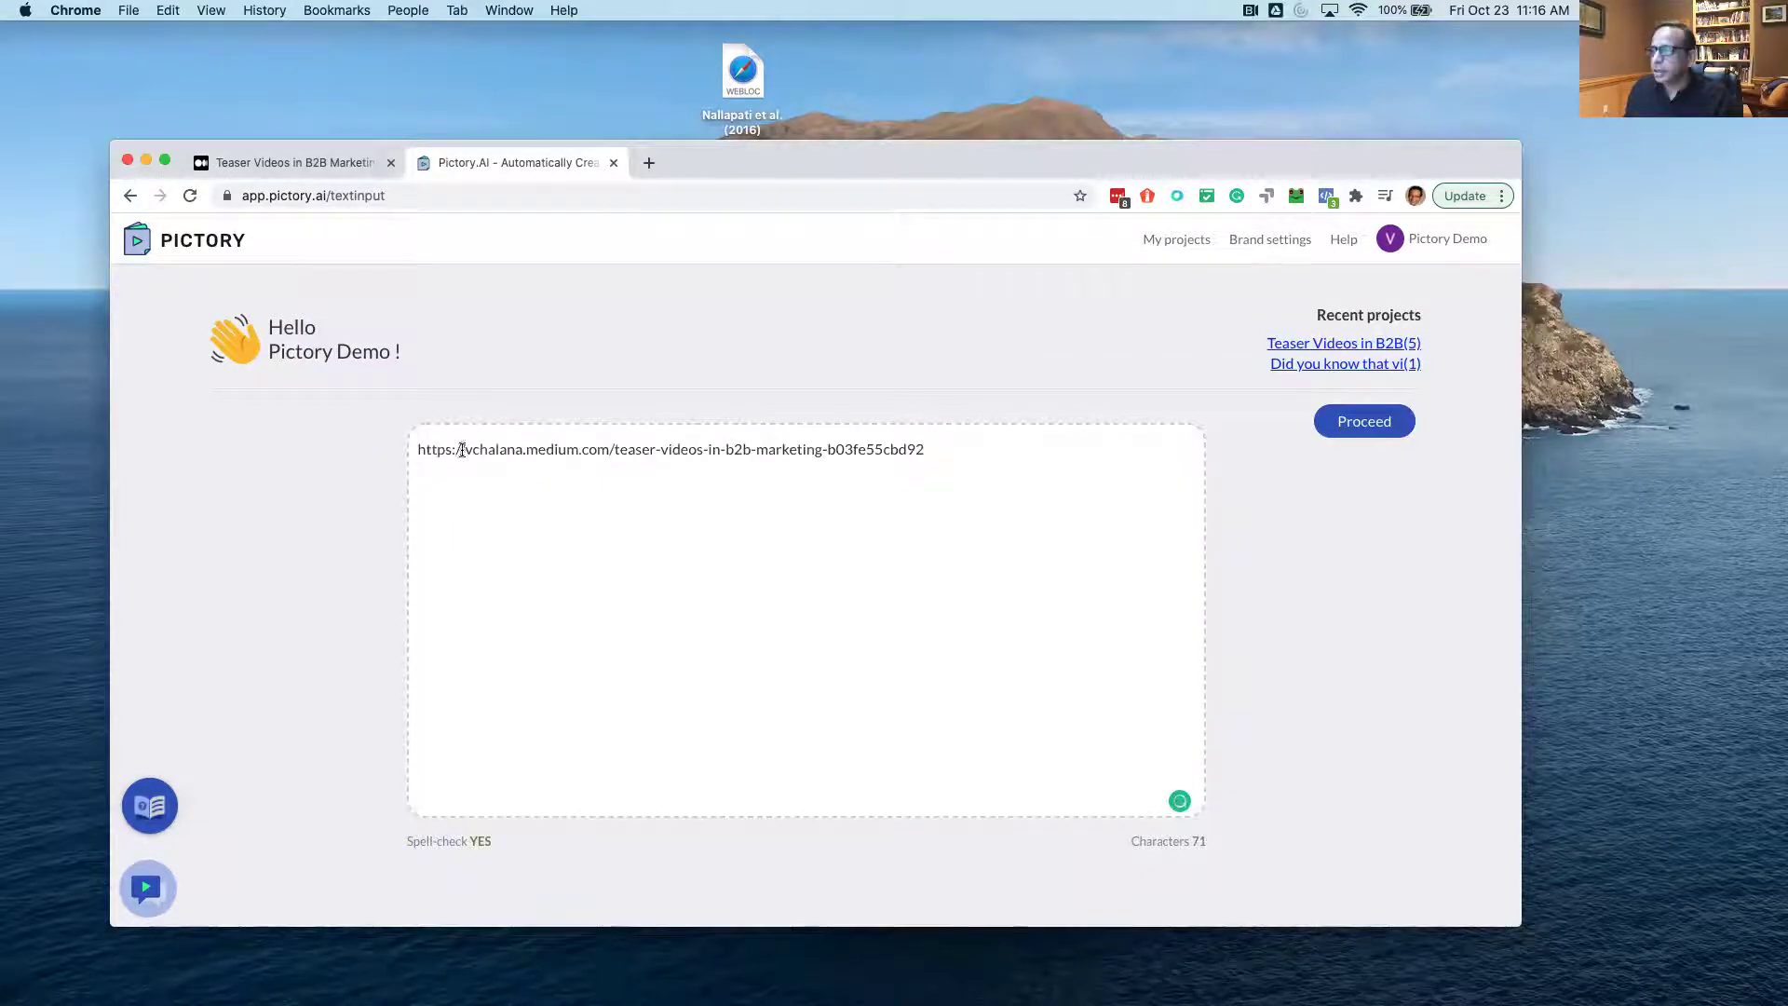
key(super+z)
Paste the Medium statistic 'Video boosts conversion rates by 80%' and reword it as a question.
click(342, 162)
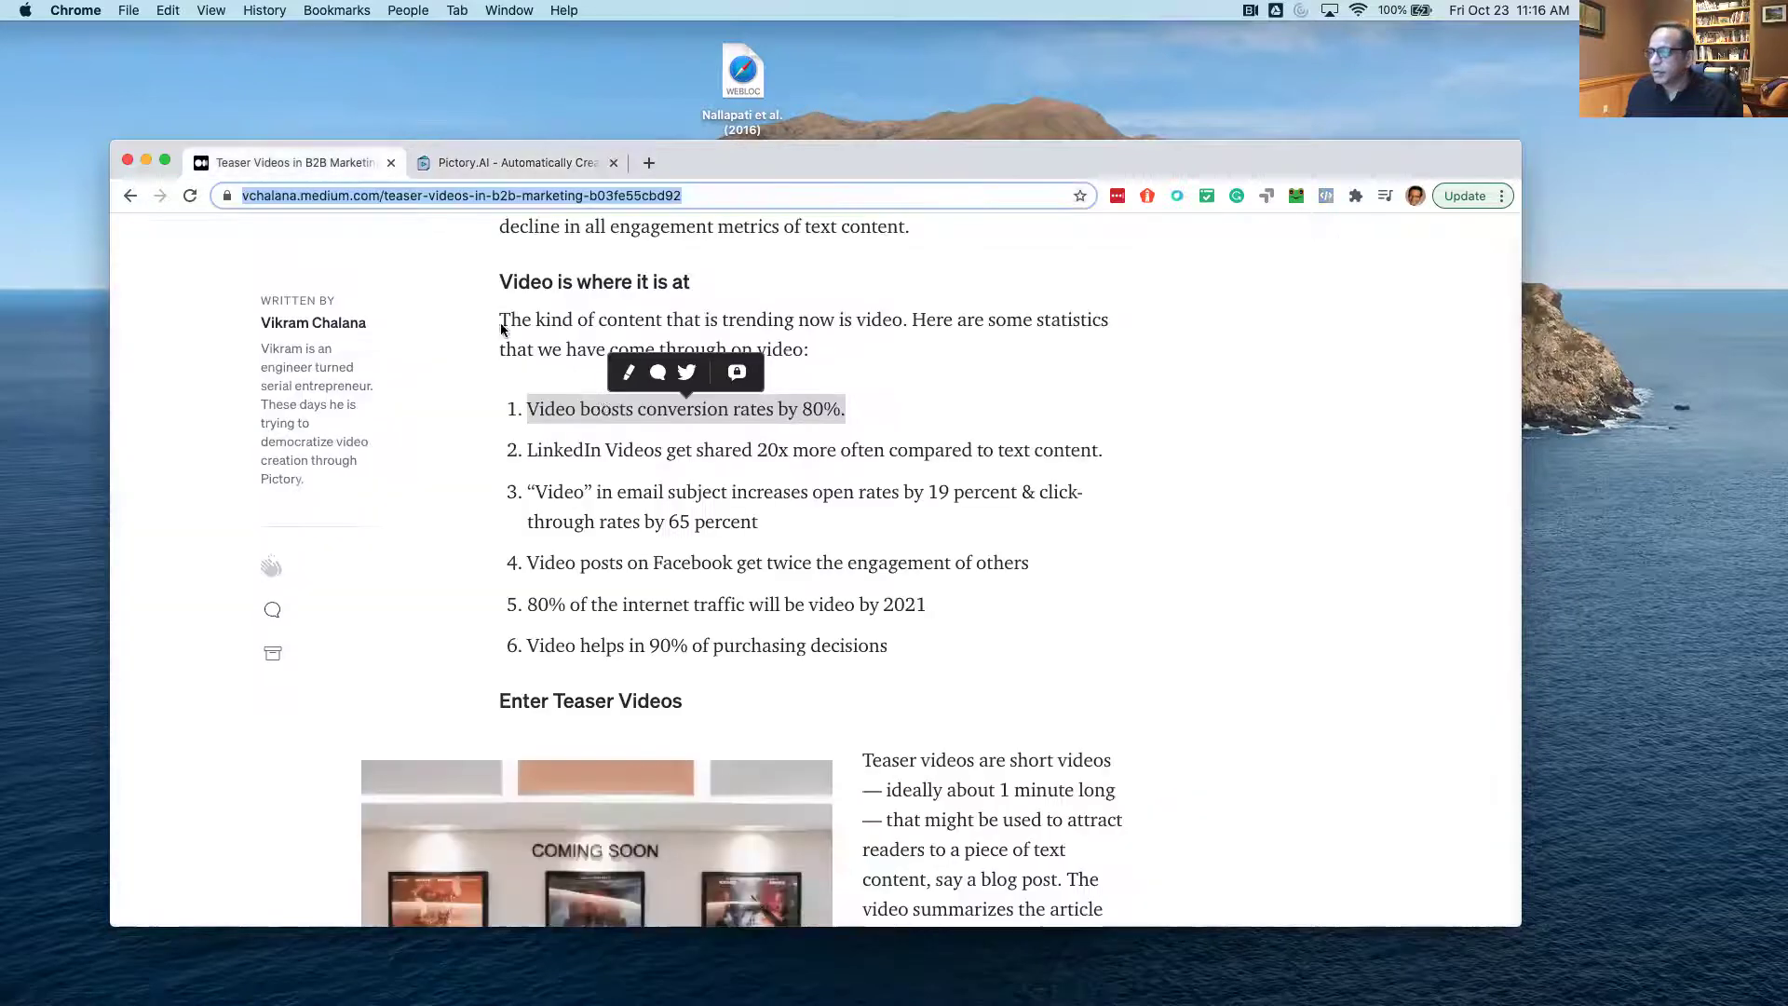
triple_click(748, 410)
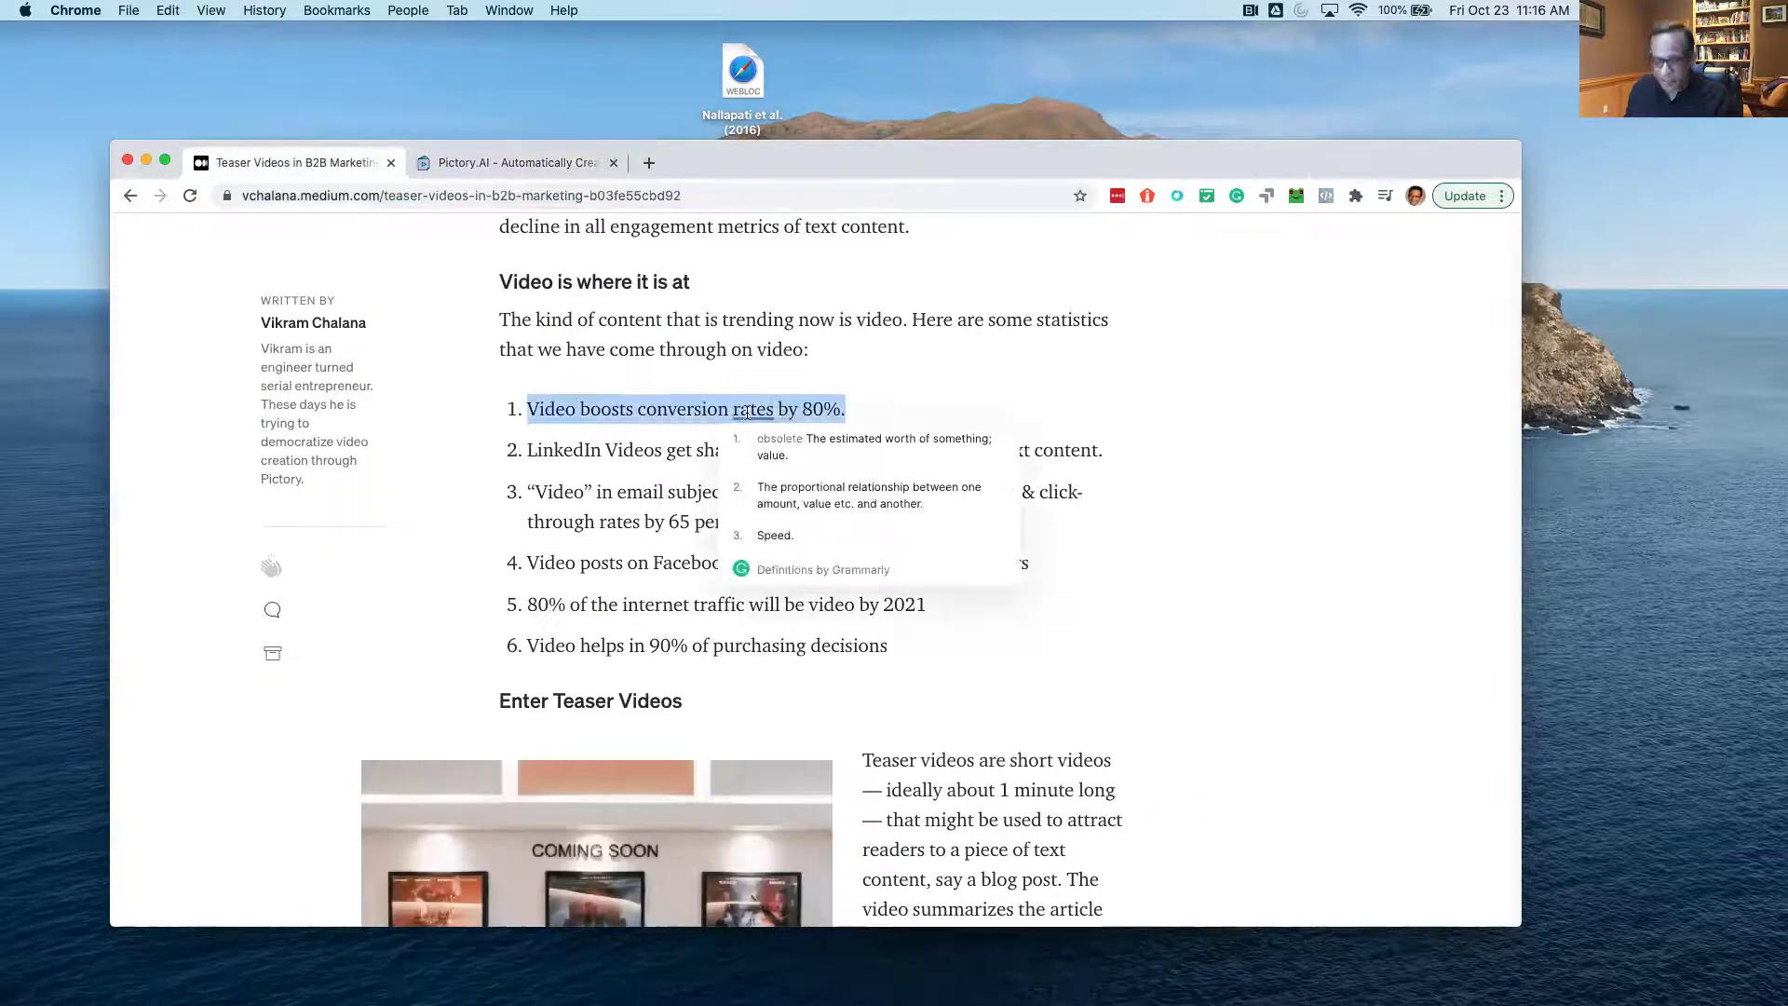
key(super+c)
key(ctrl+Tab)
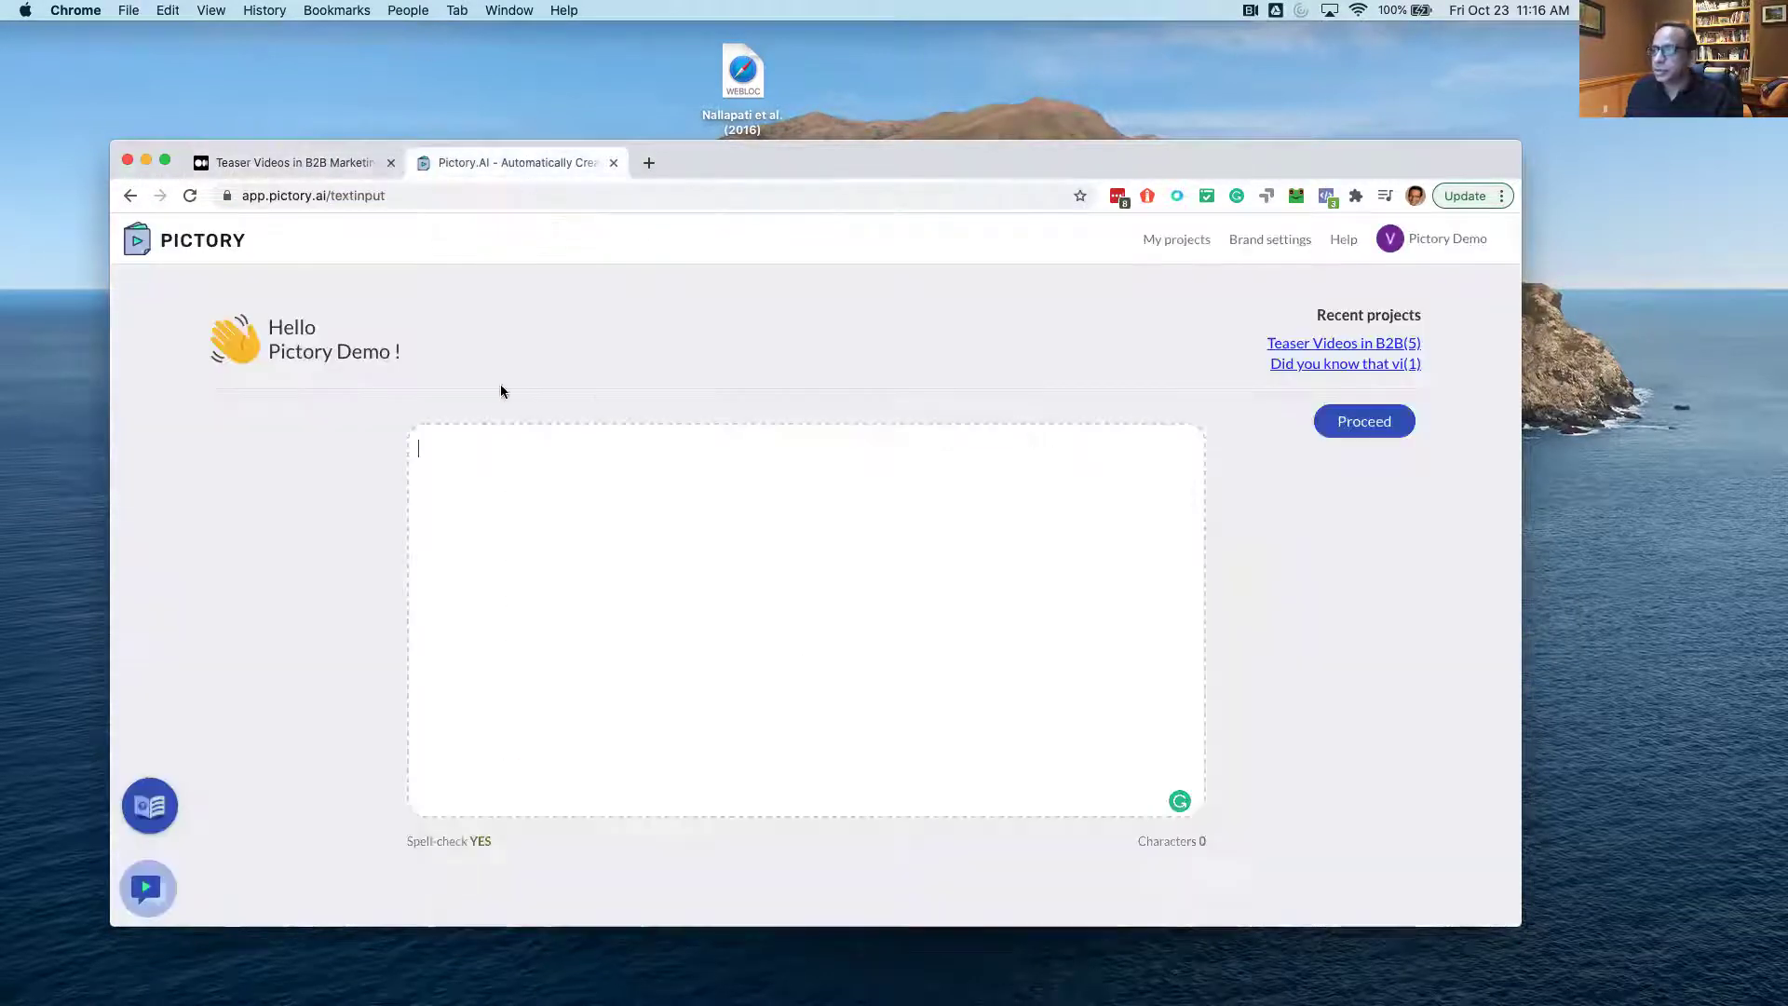
key(super+v)
click(454, 449)
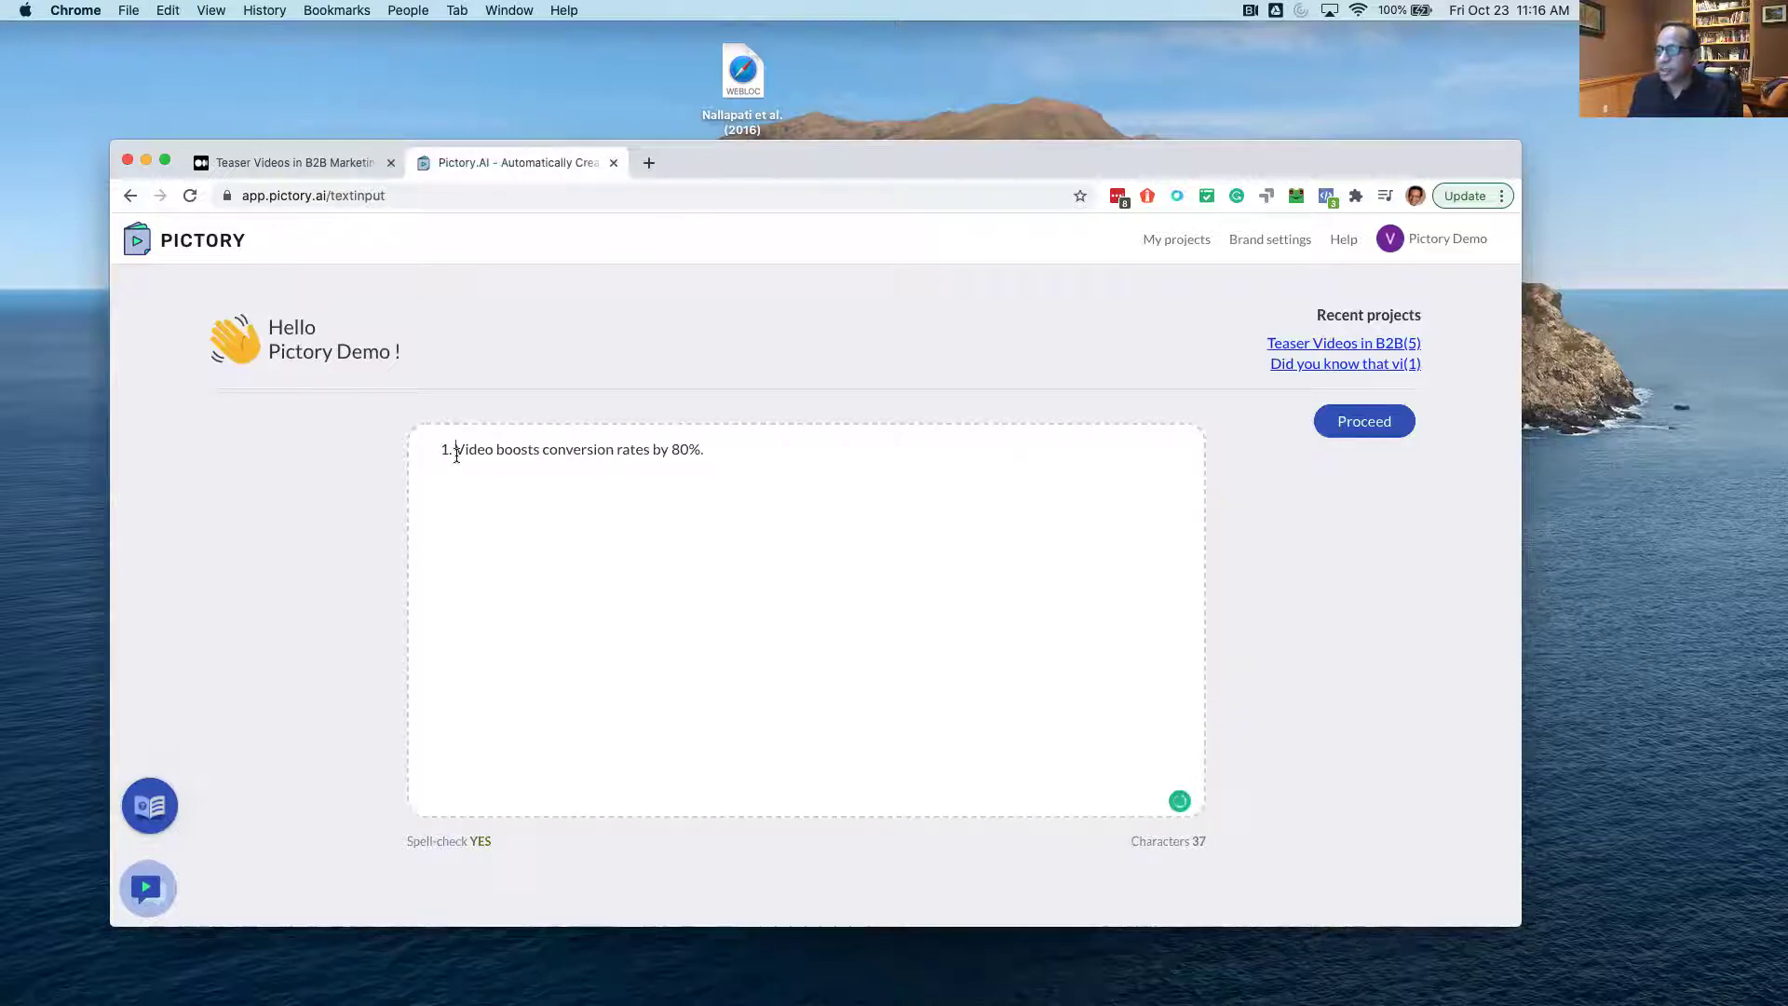
key(BackSpace)
text(Did you kno)
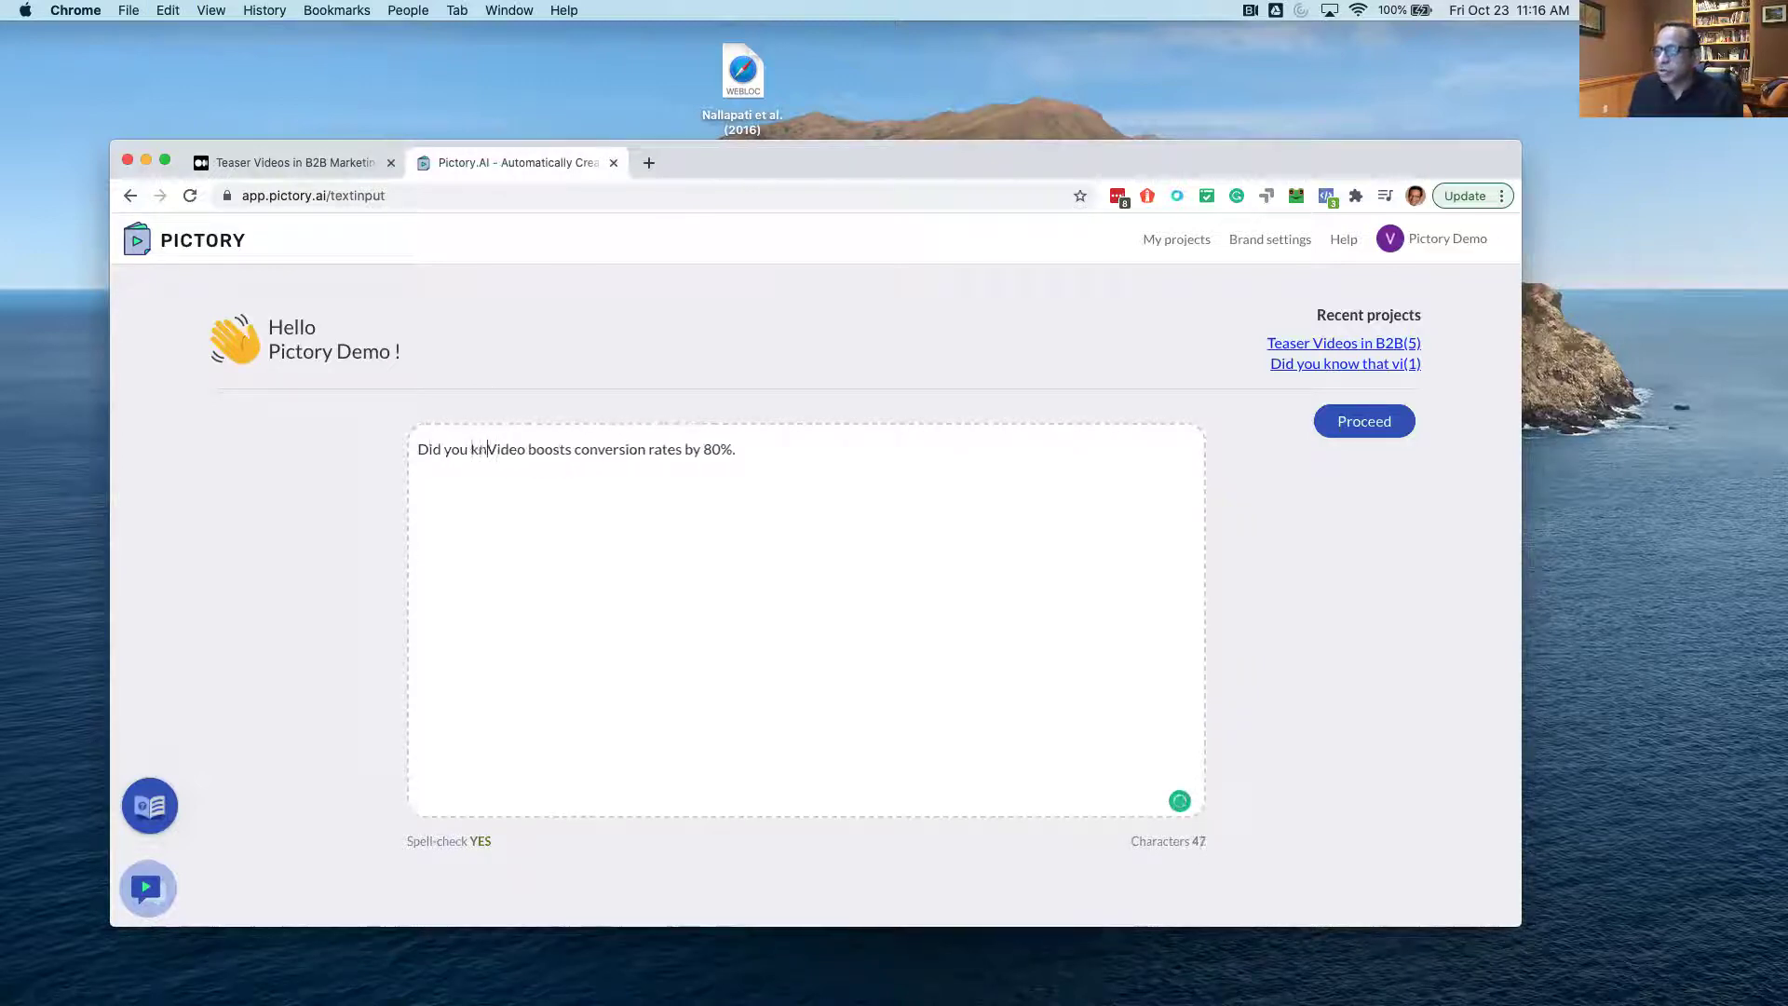
text(w that)
key(BackSpace)
text(v)
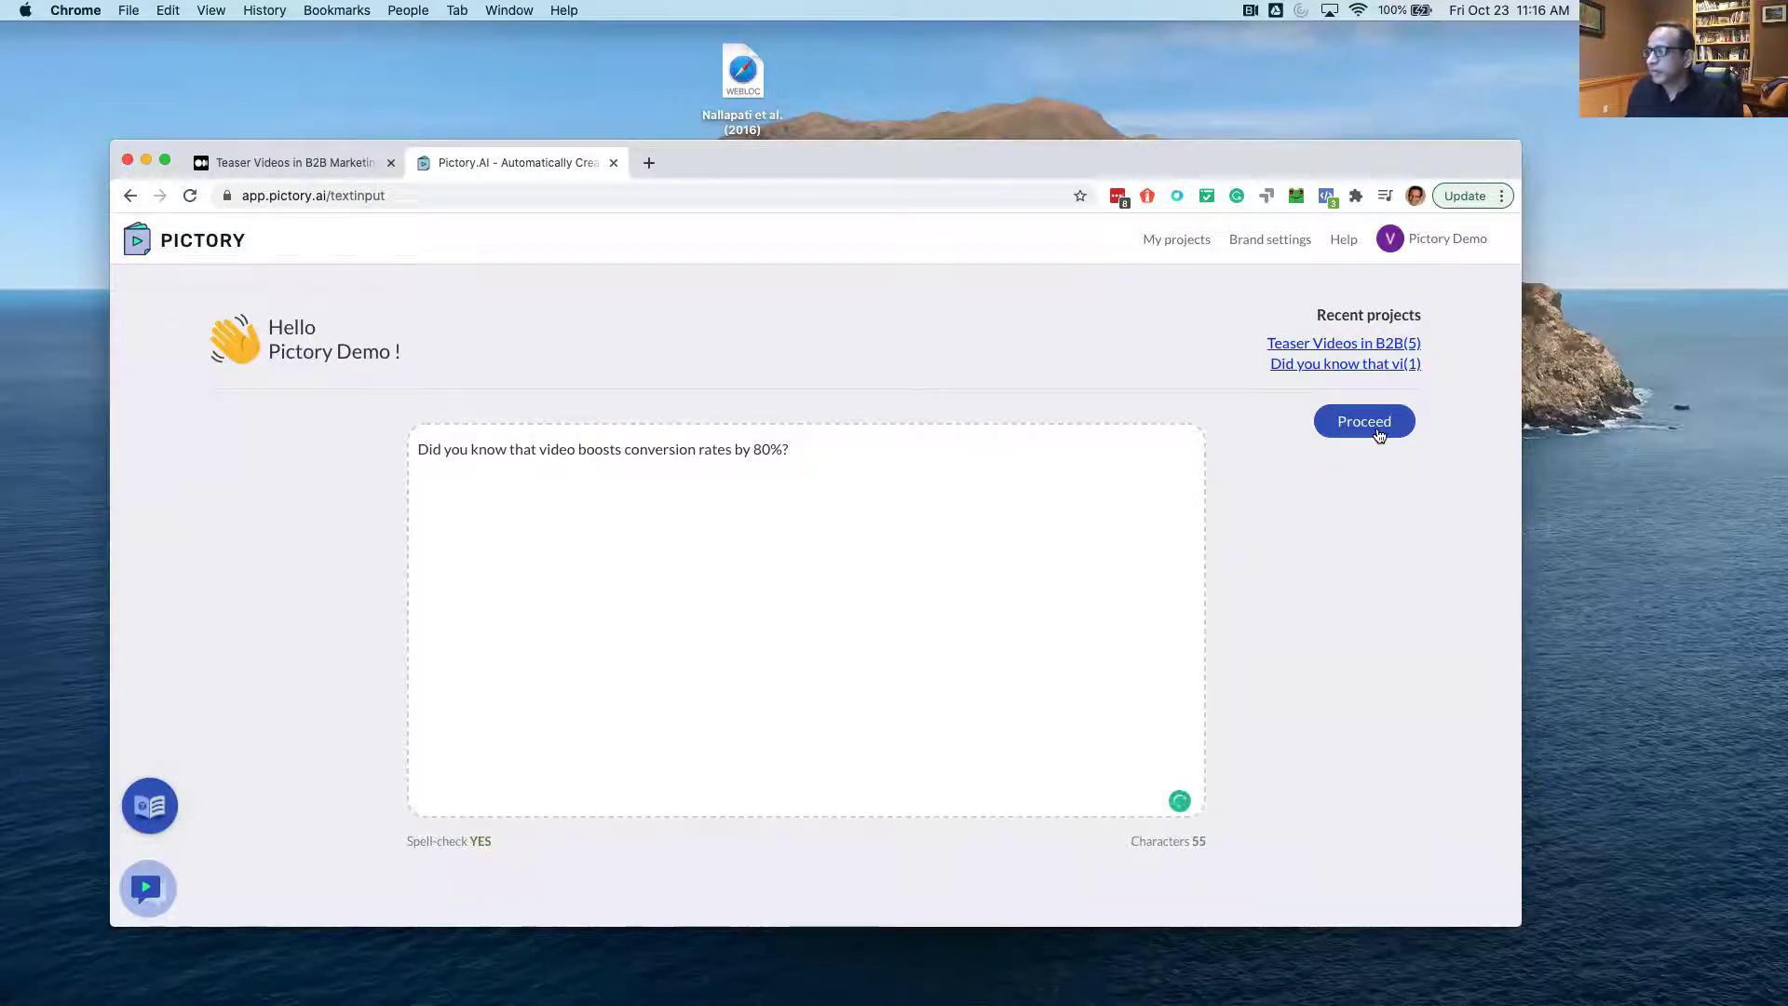
Proceed, pick the 1:1 Square aspect ratio, and confirm it to build the storyboard.
click(1376, 432)
click(884, 615)
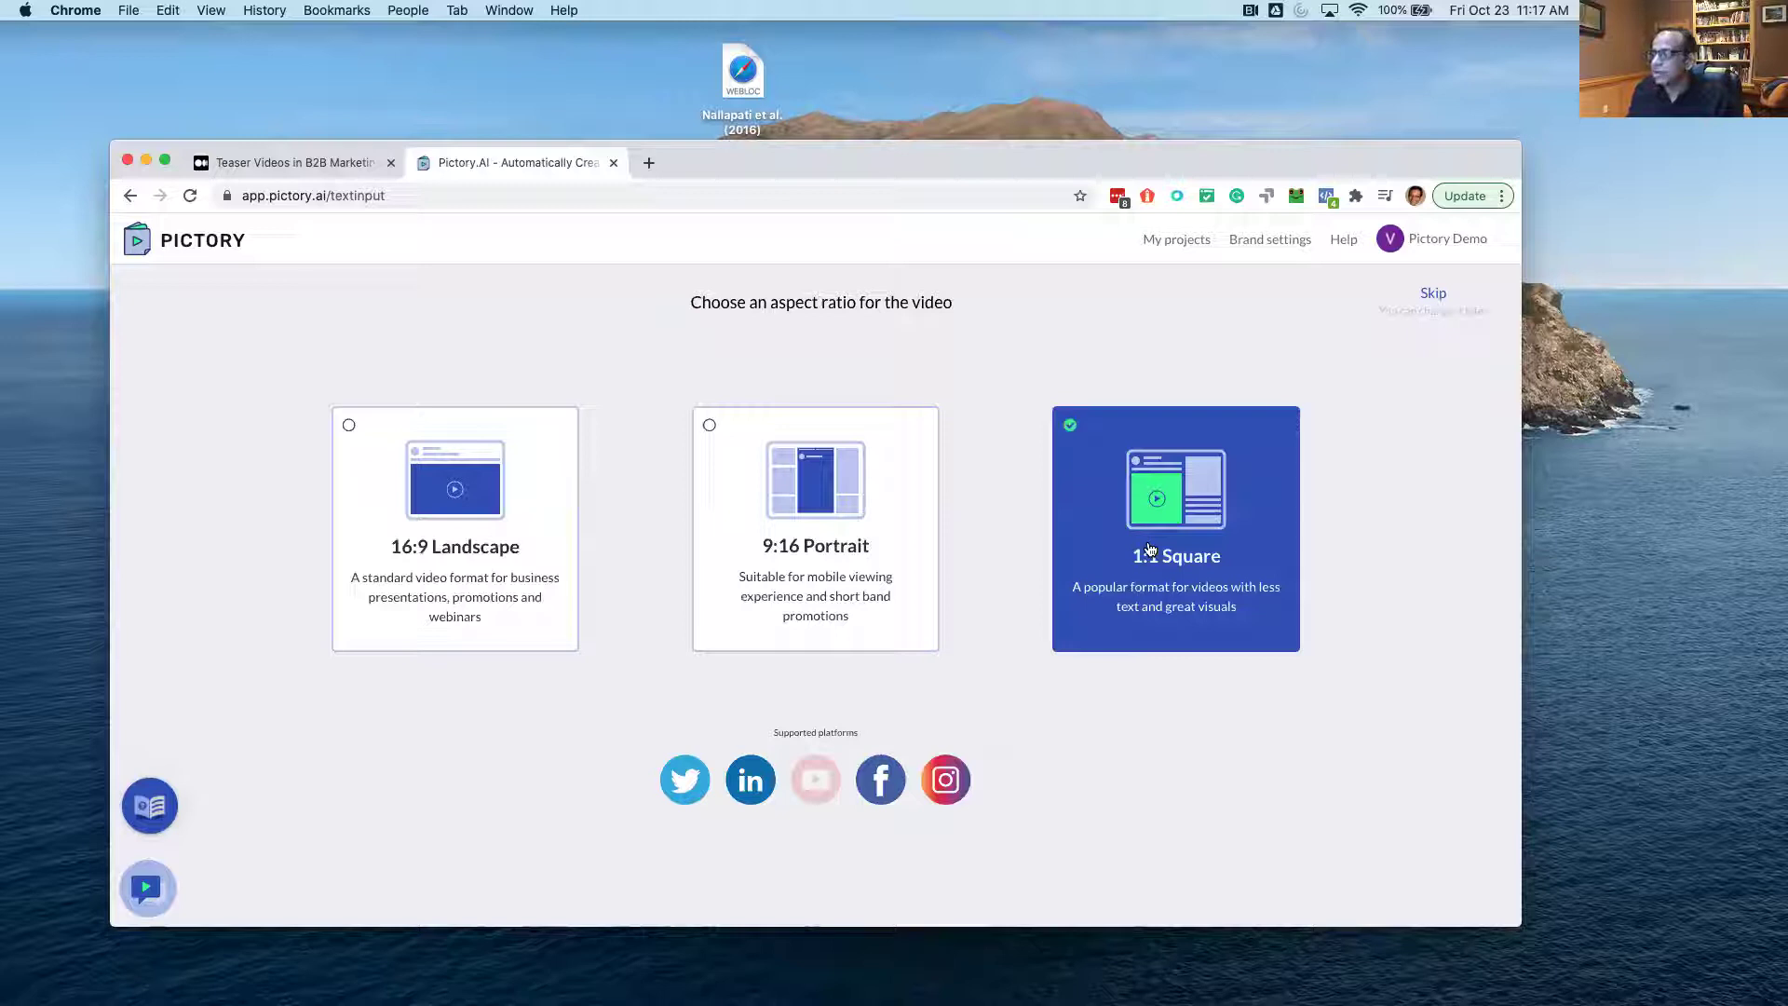
click(1148, 549)
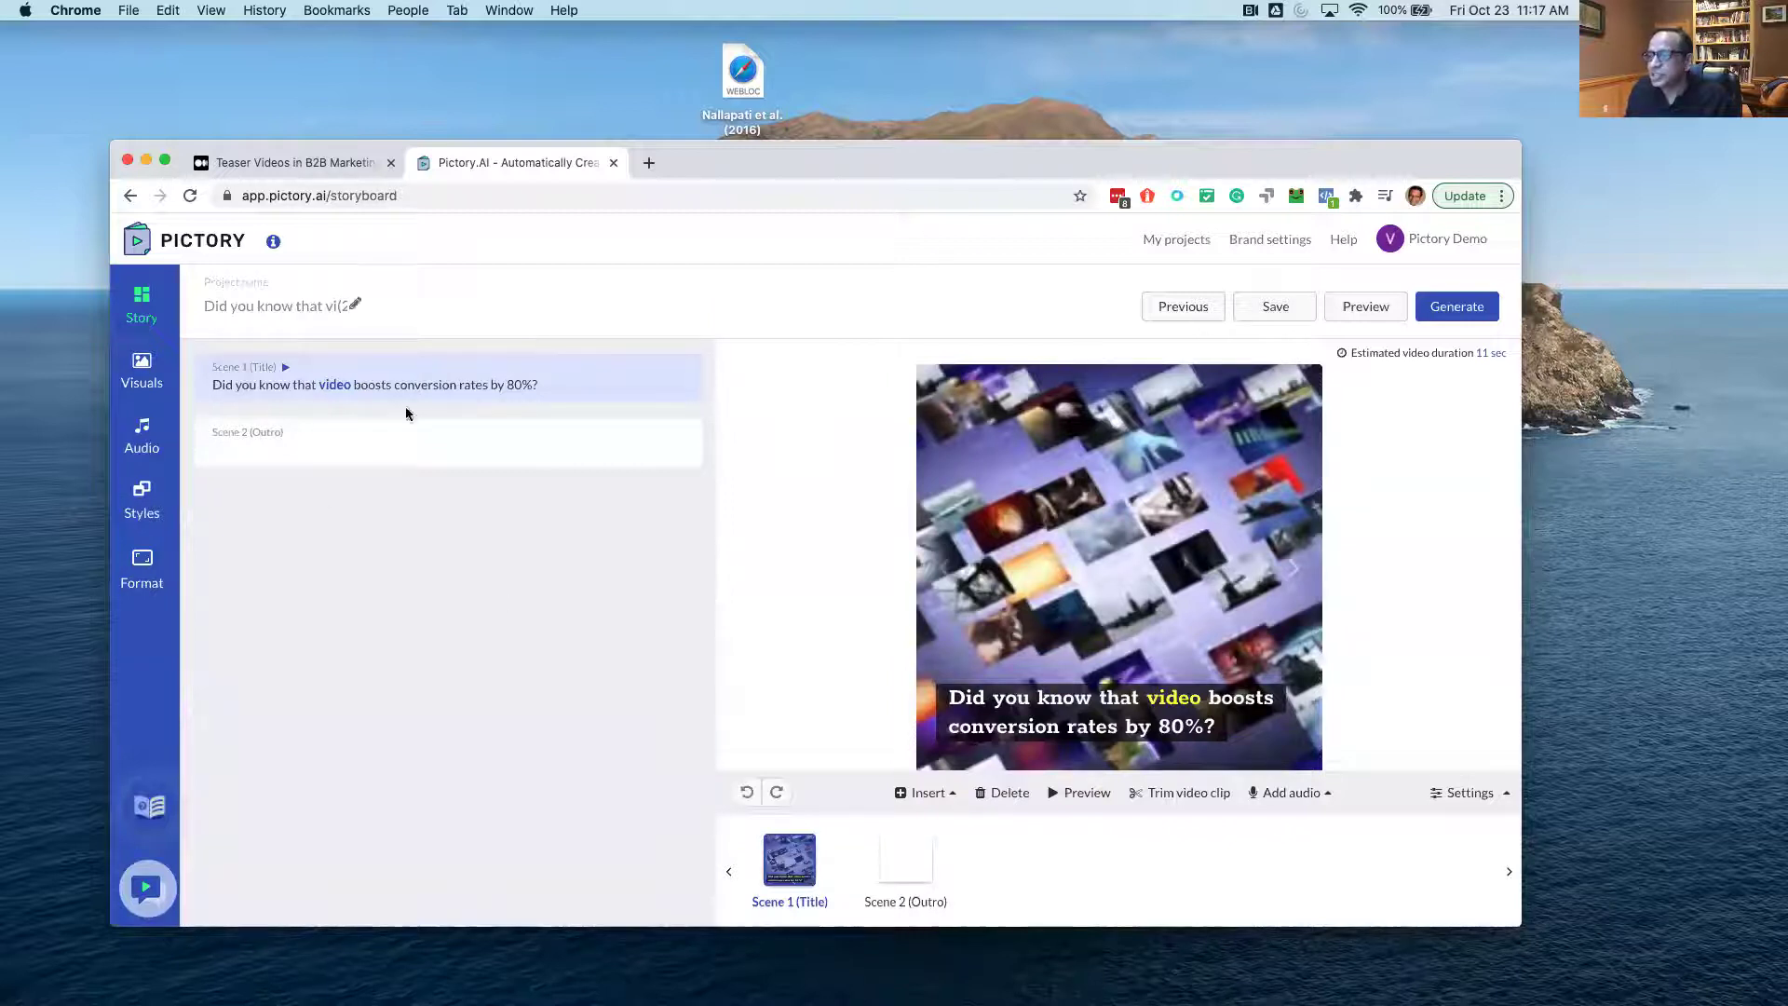
Show the Visuals library, view the Outro then the Title scene, and preview the video.
click(139, 371)
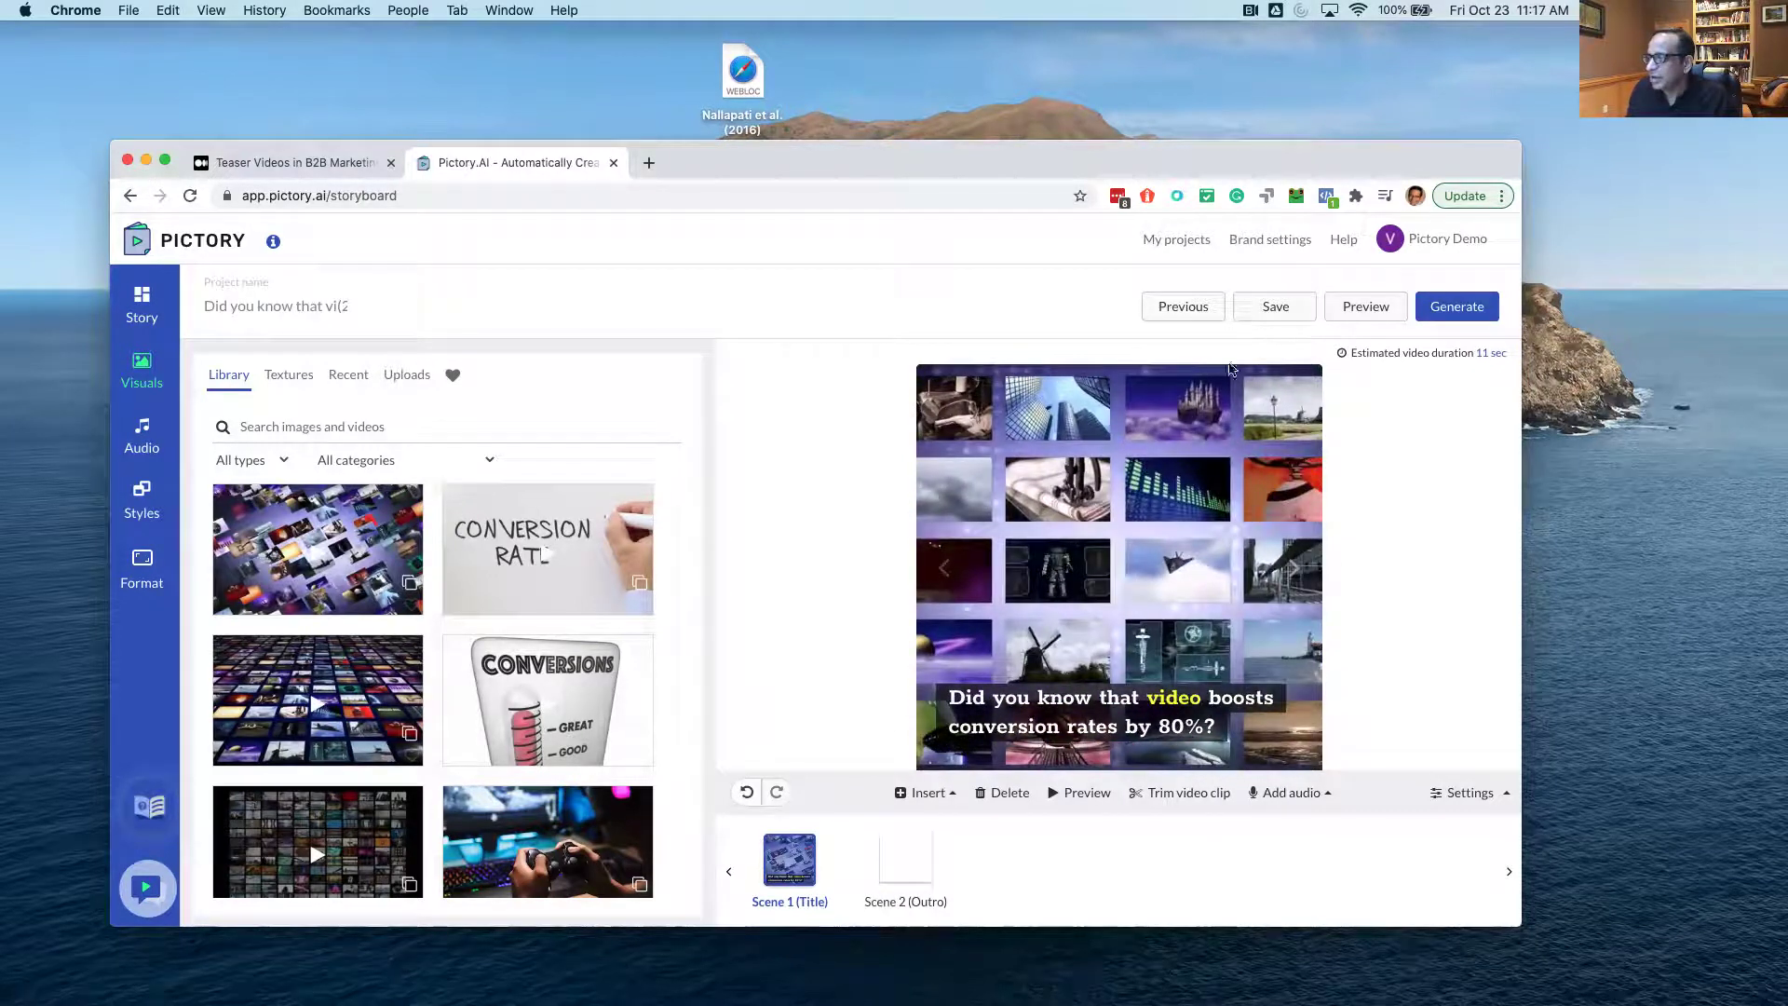
click(928, 856)
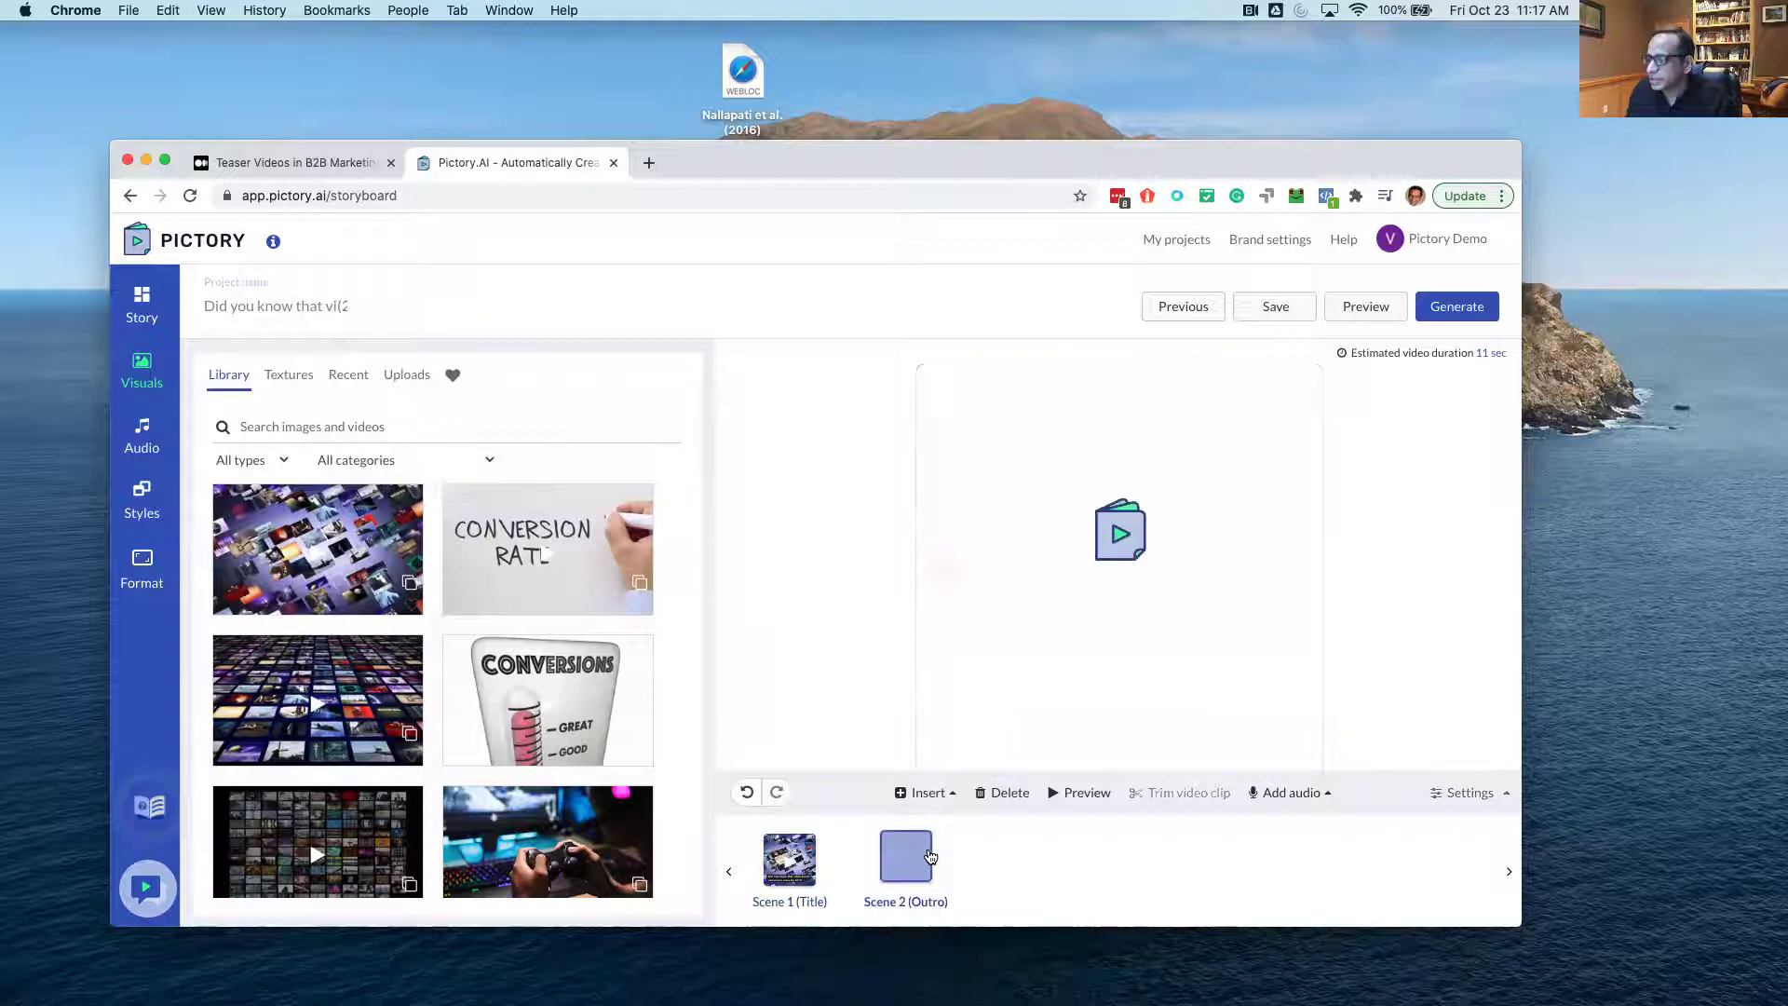
click(800, 848)
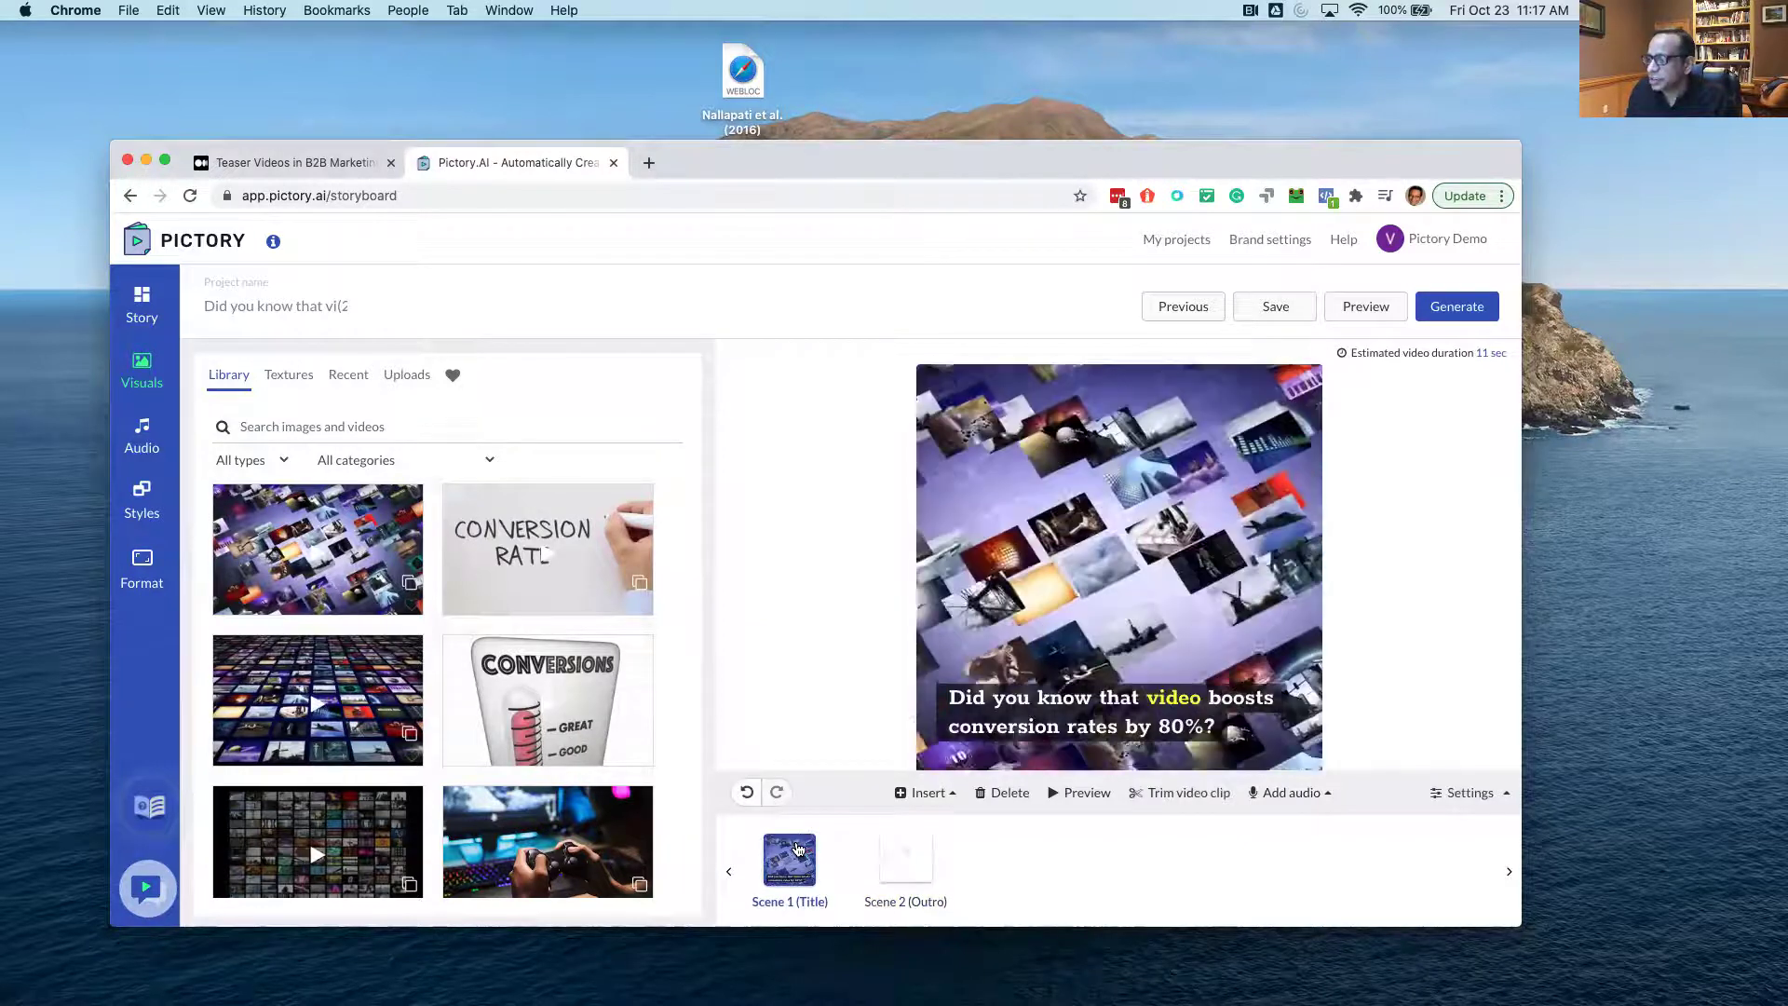
click(1349, 310)
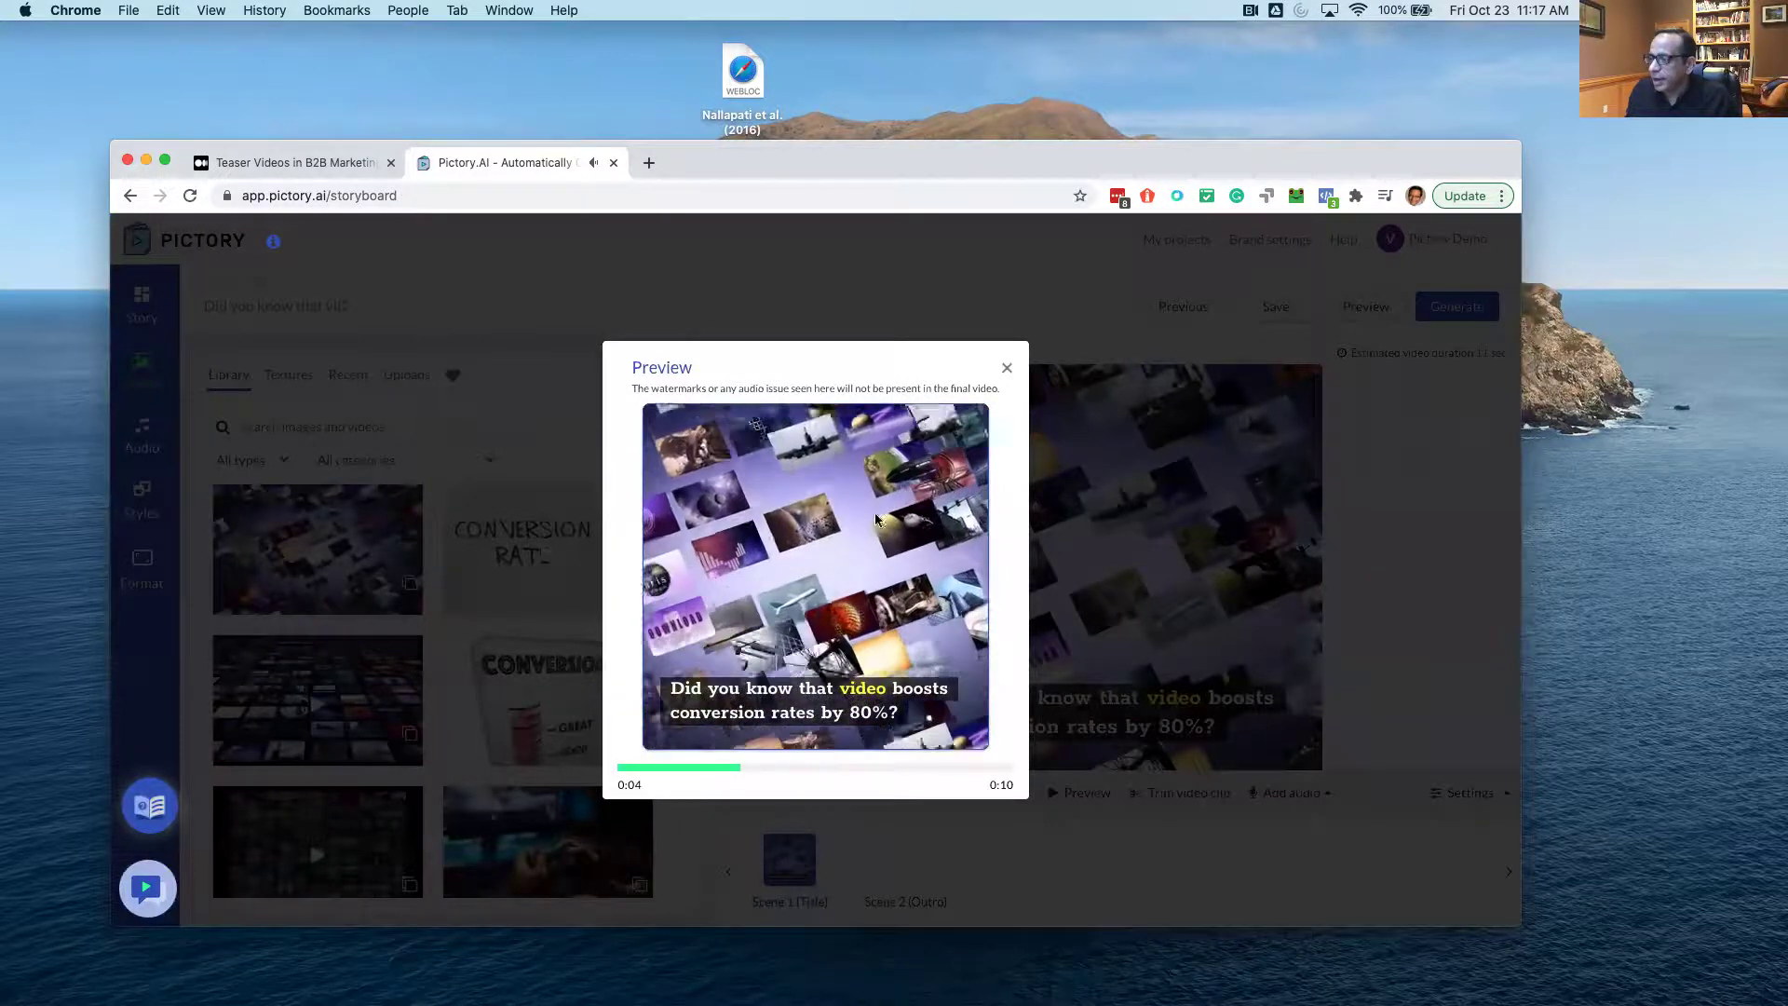
click(818, 603)
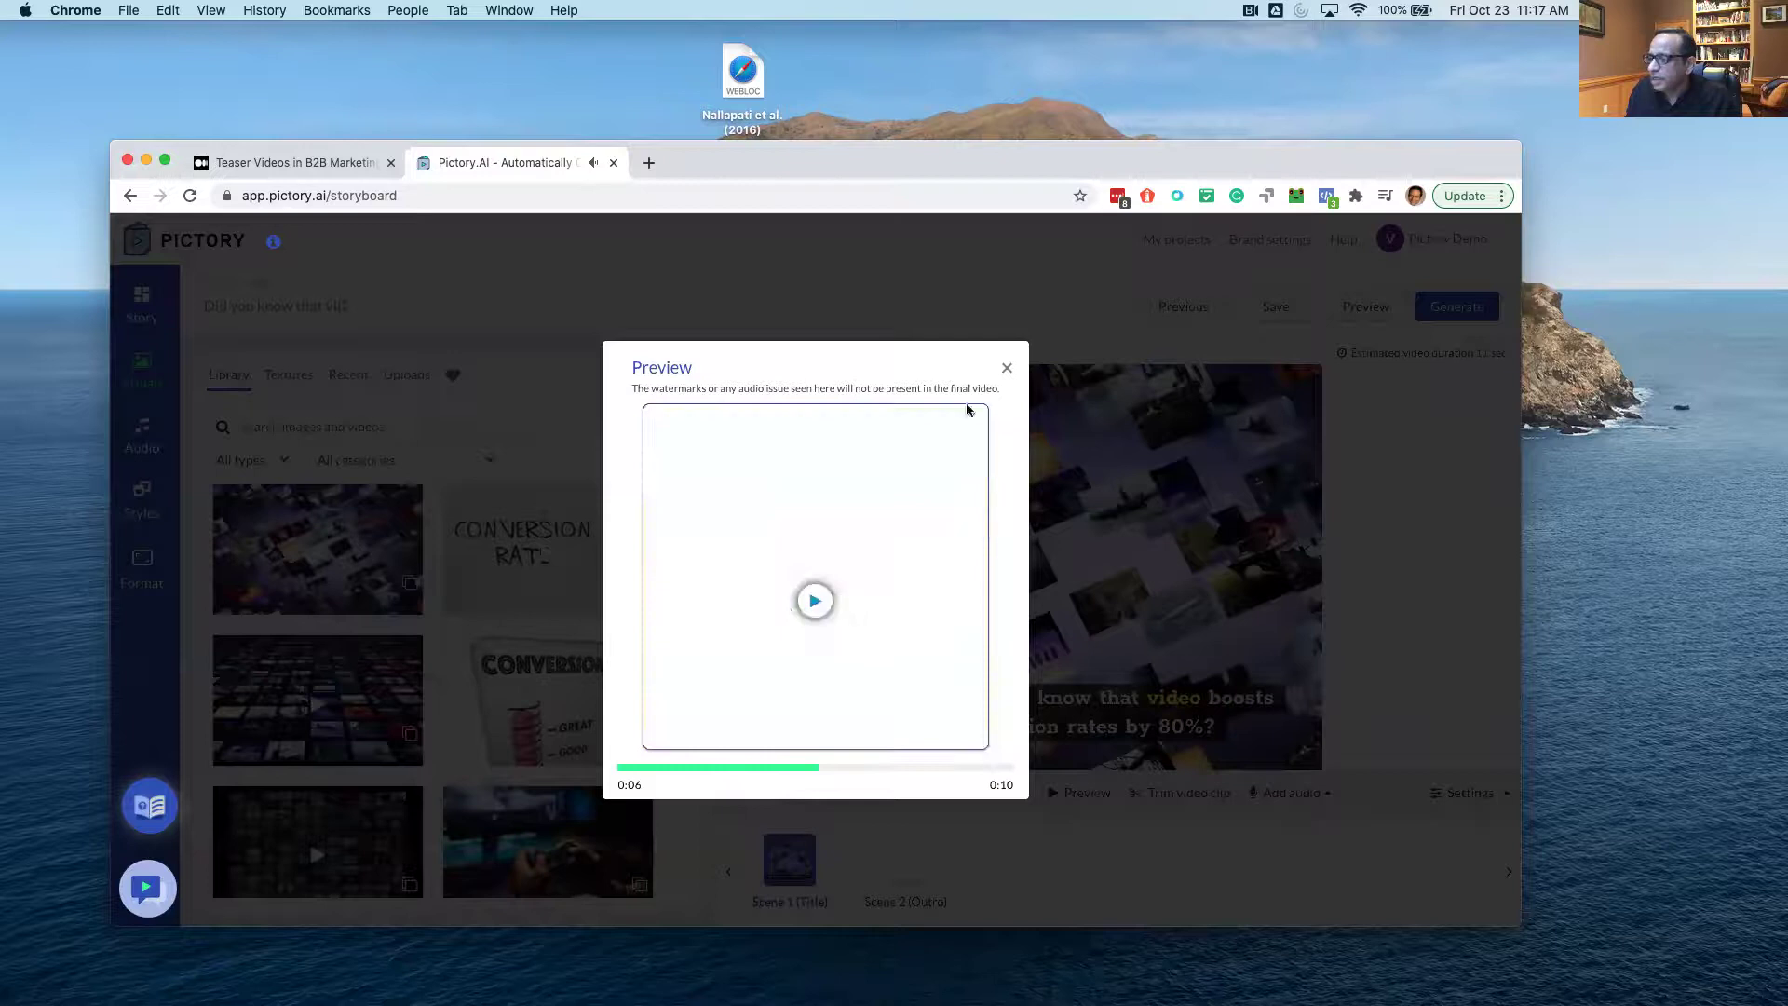
click(1008, 370)
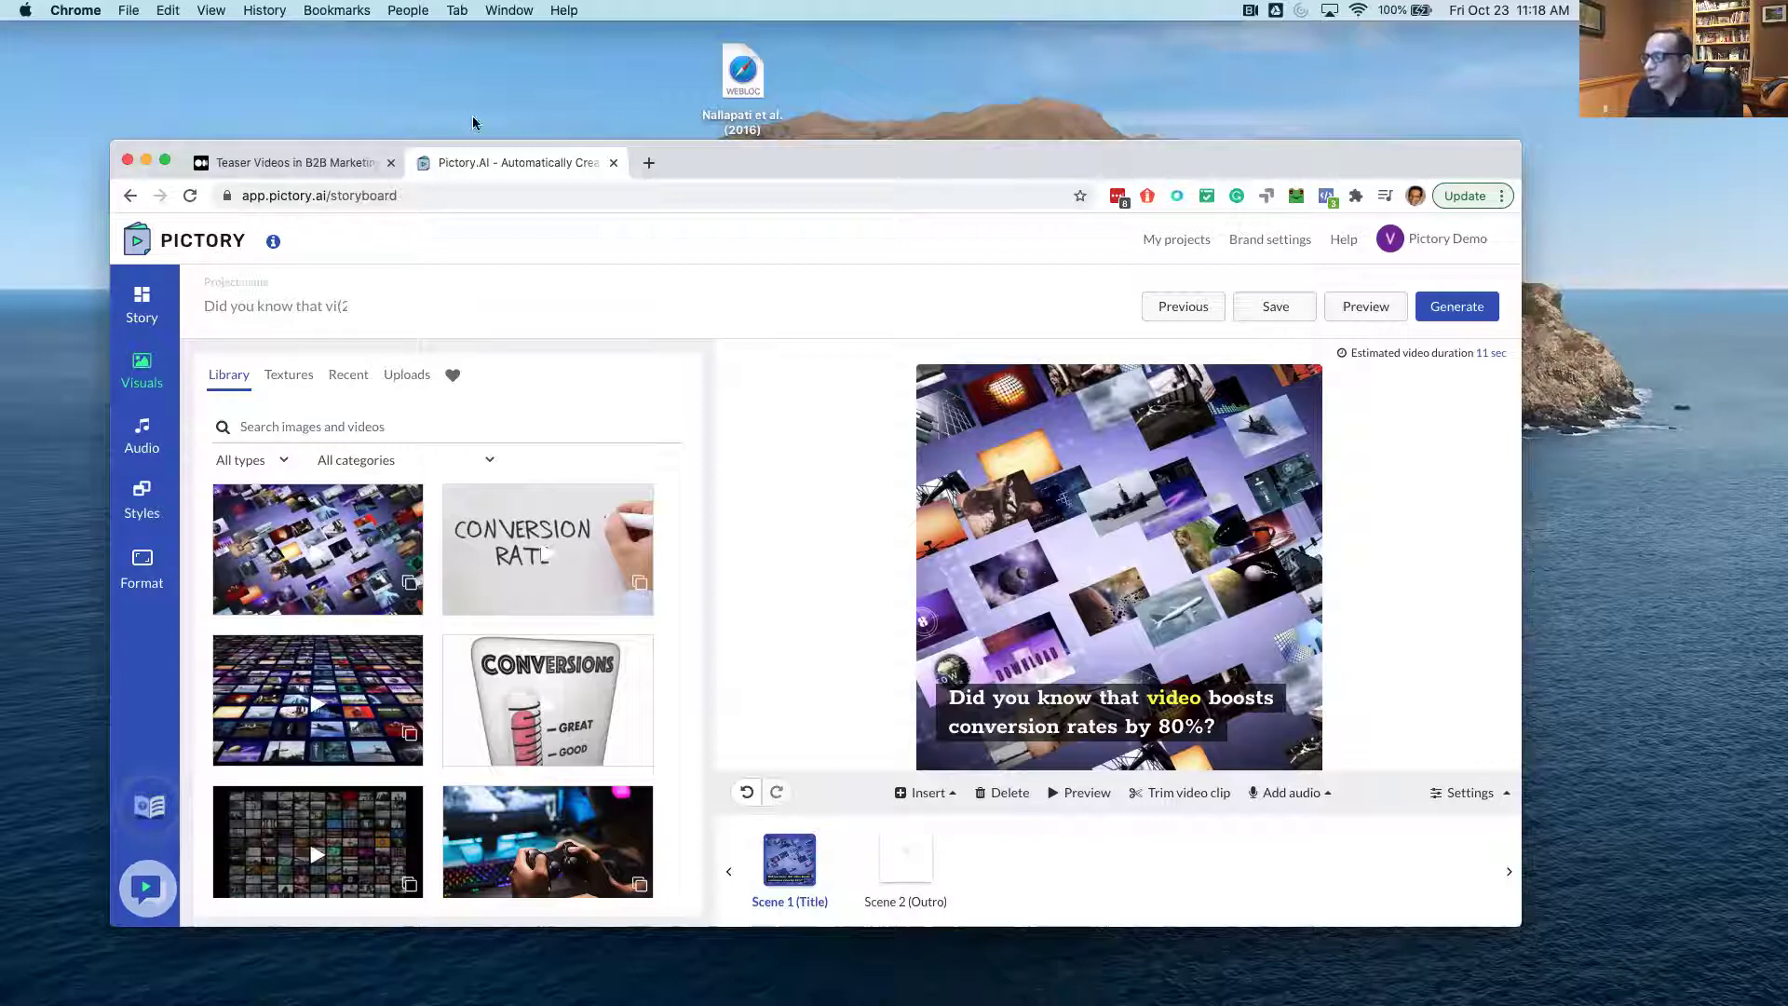
Go from the Pictory storyboard back to the Pictory home page.
click(342, 166)
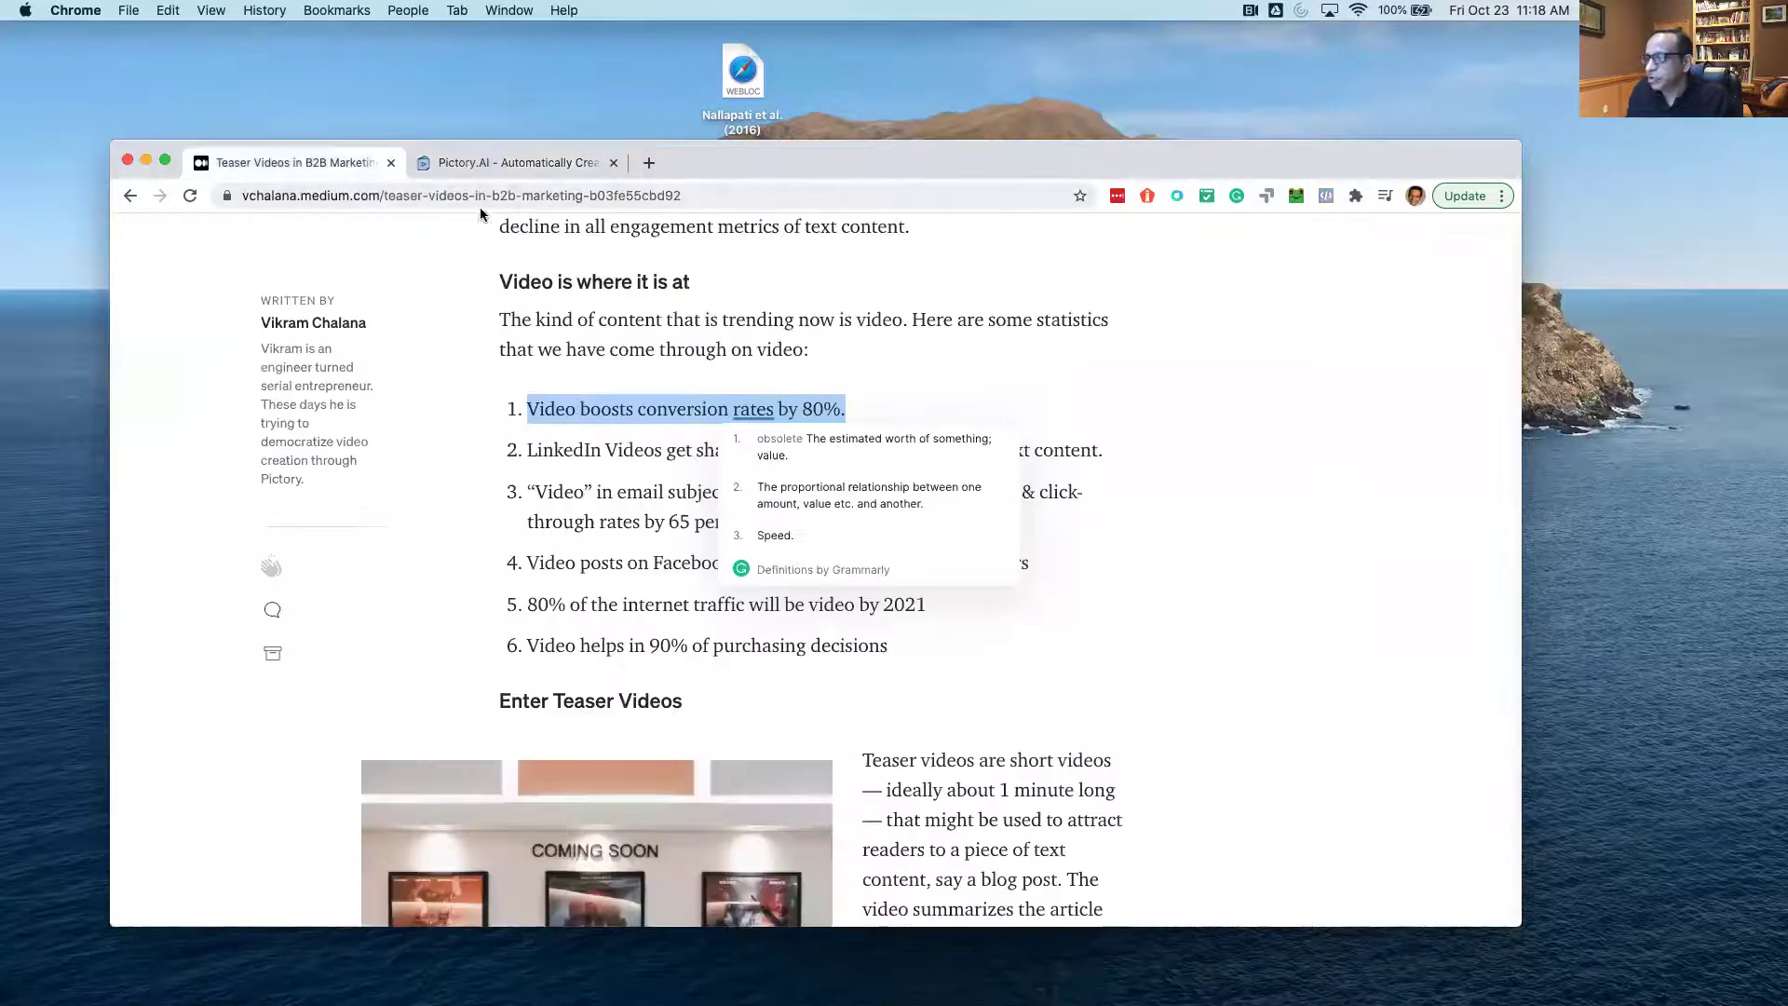
click(500, 162)
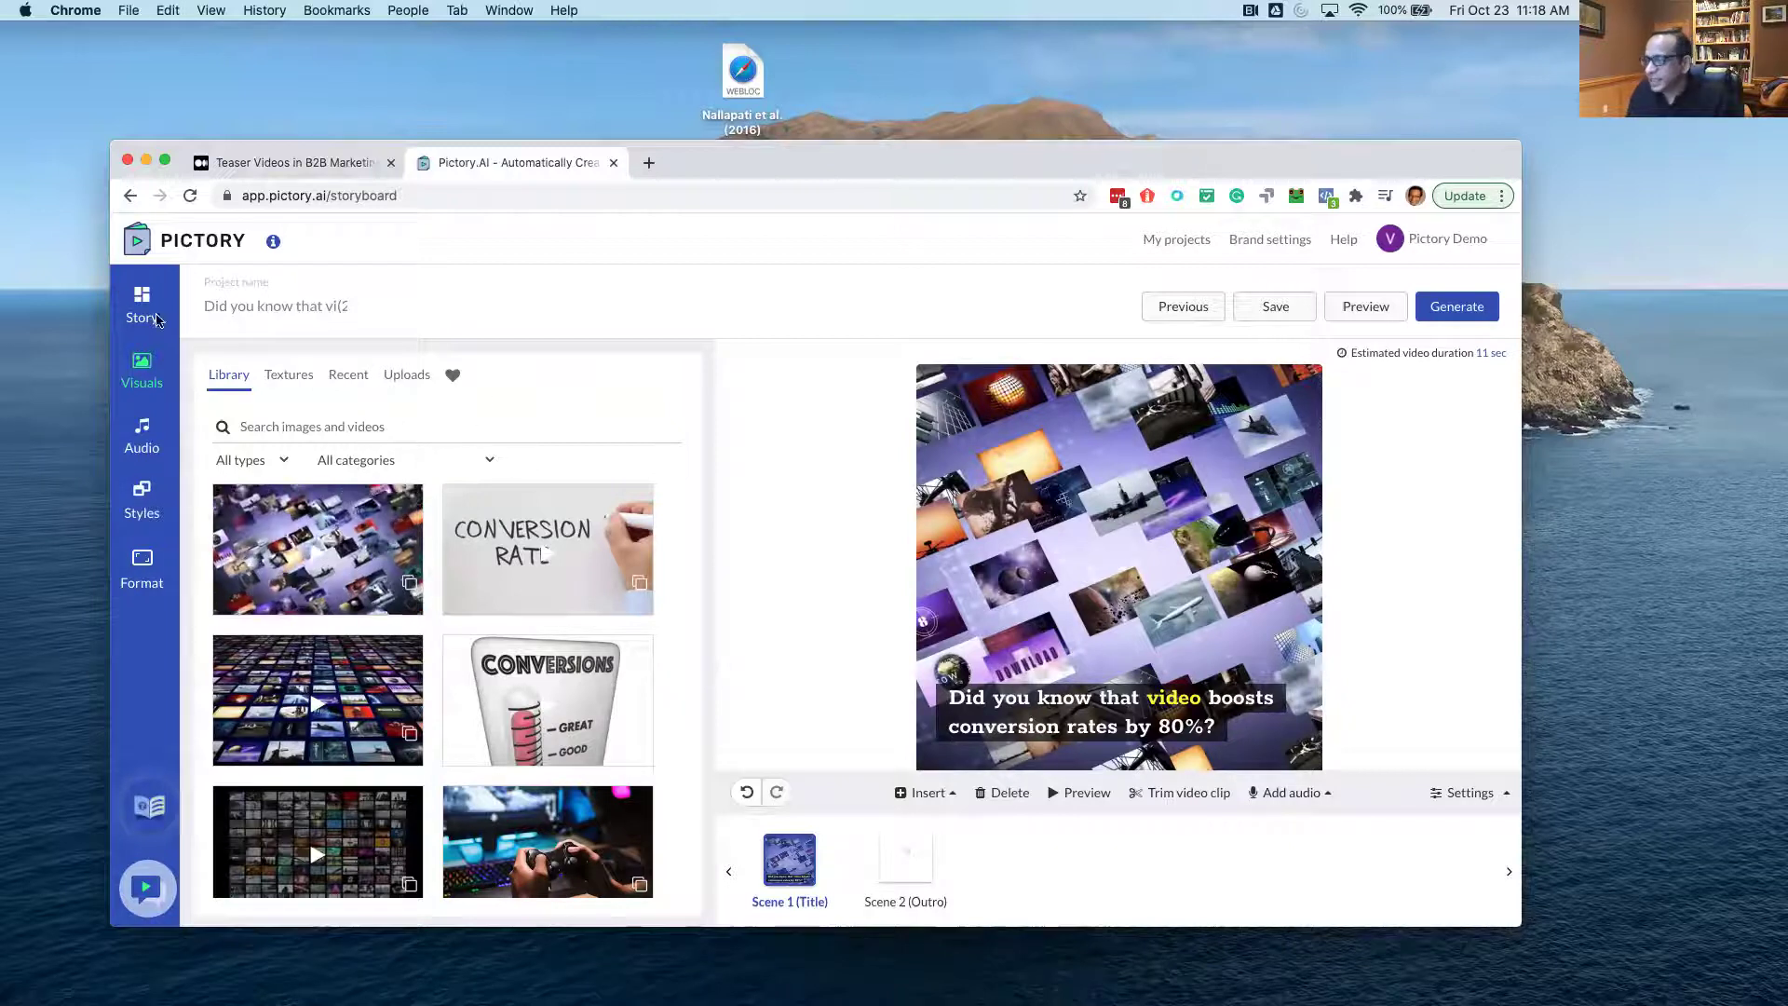
click(198, 244)
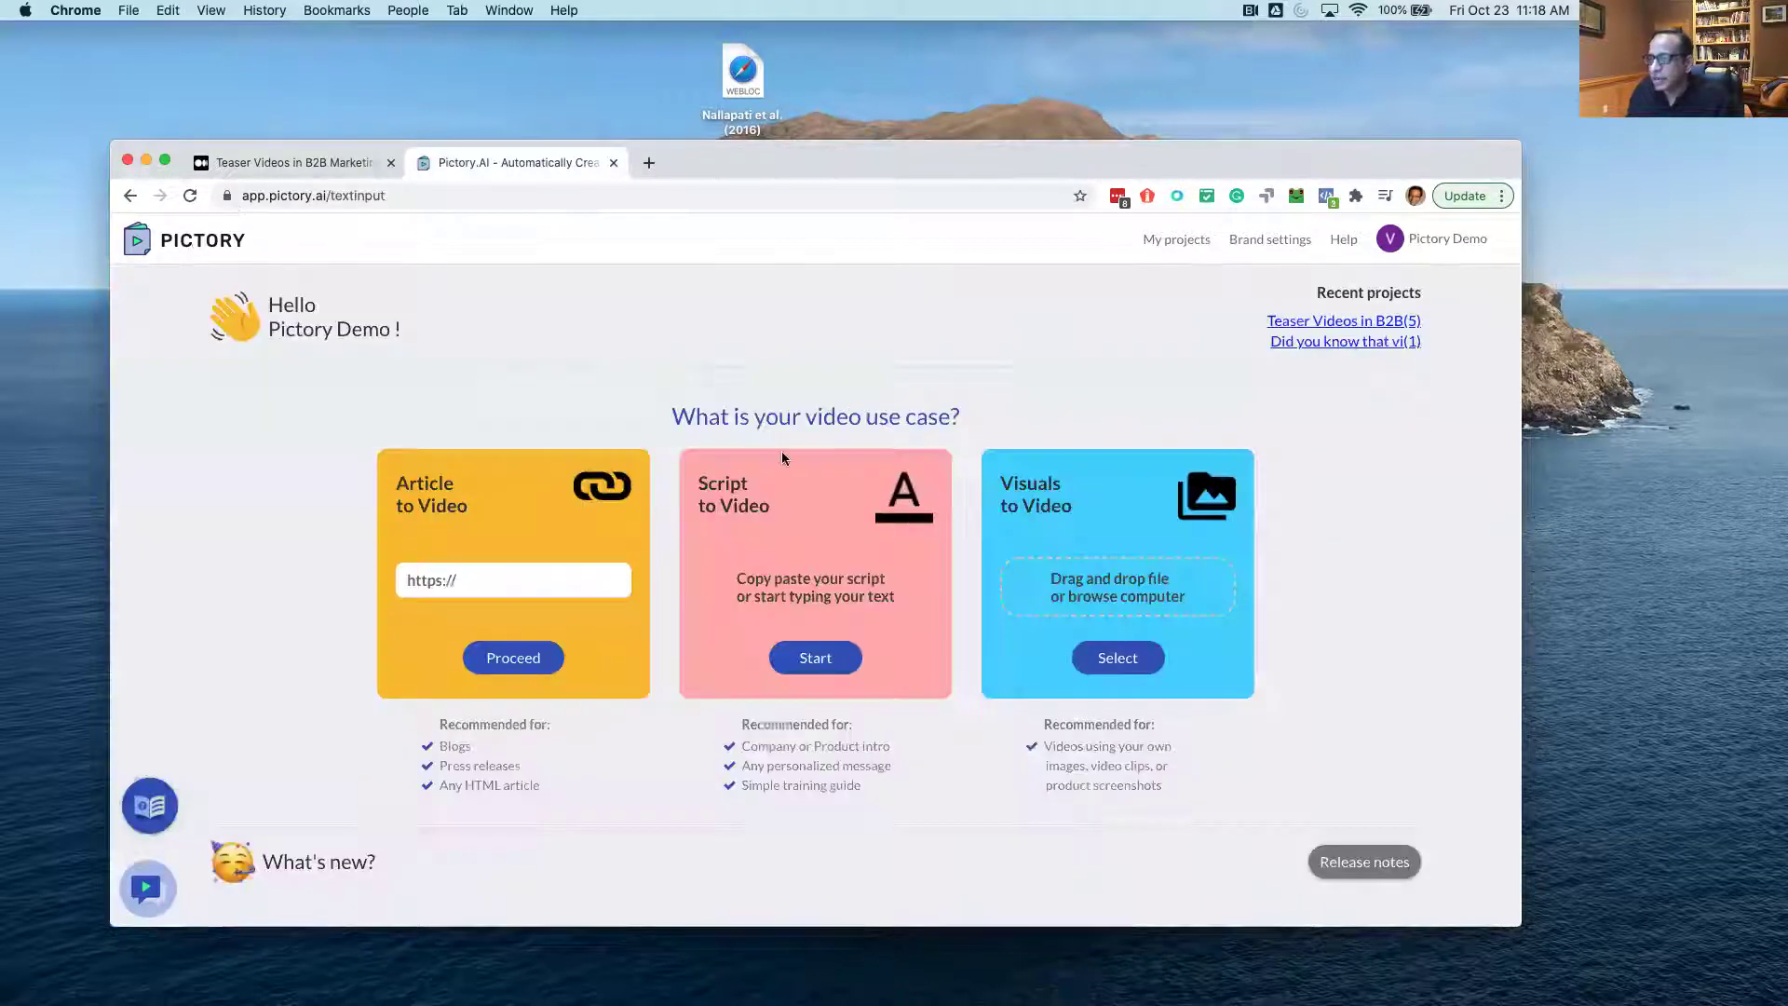
Paste the Medium article's URL into the Article to Video field and proceed.
click(290, 162)
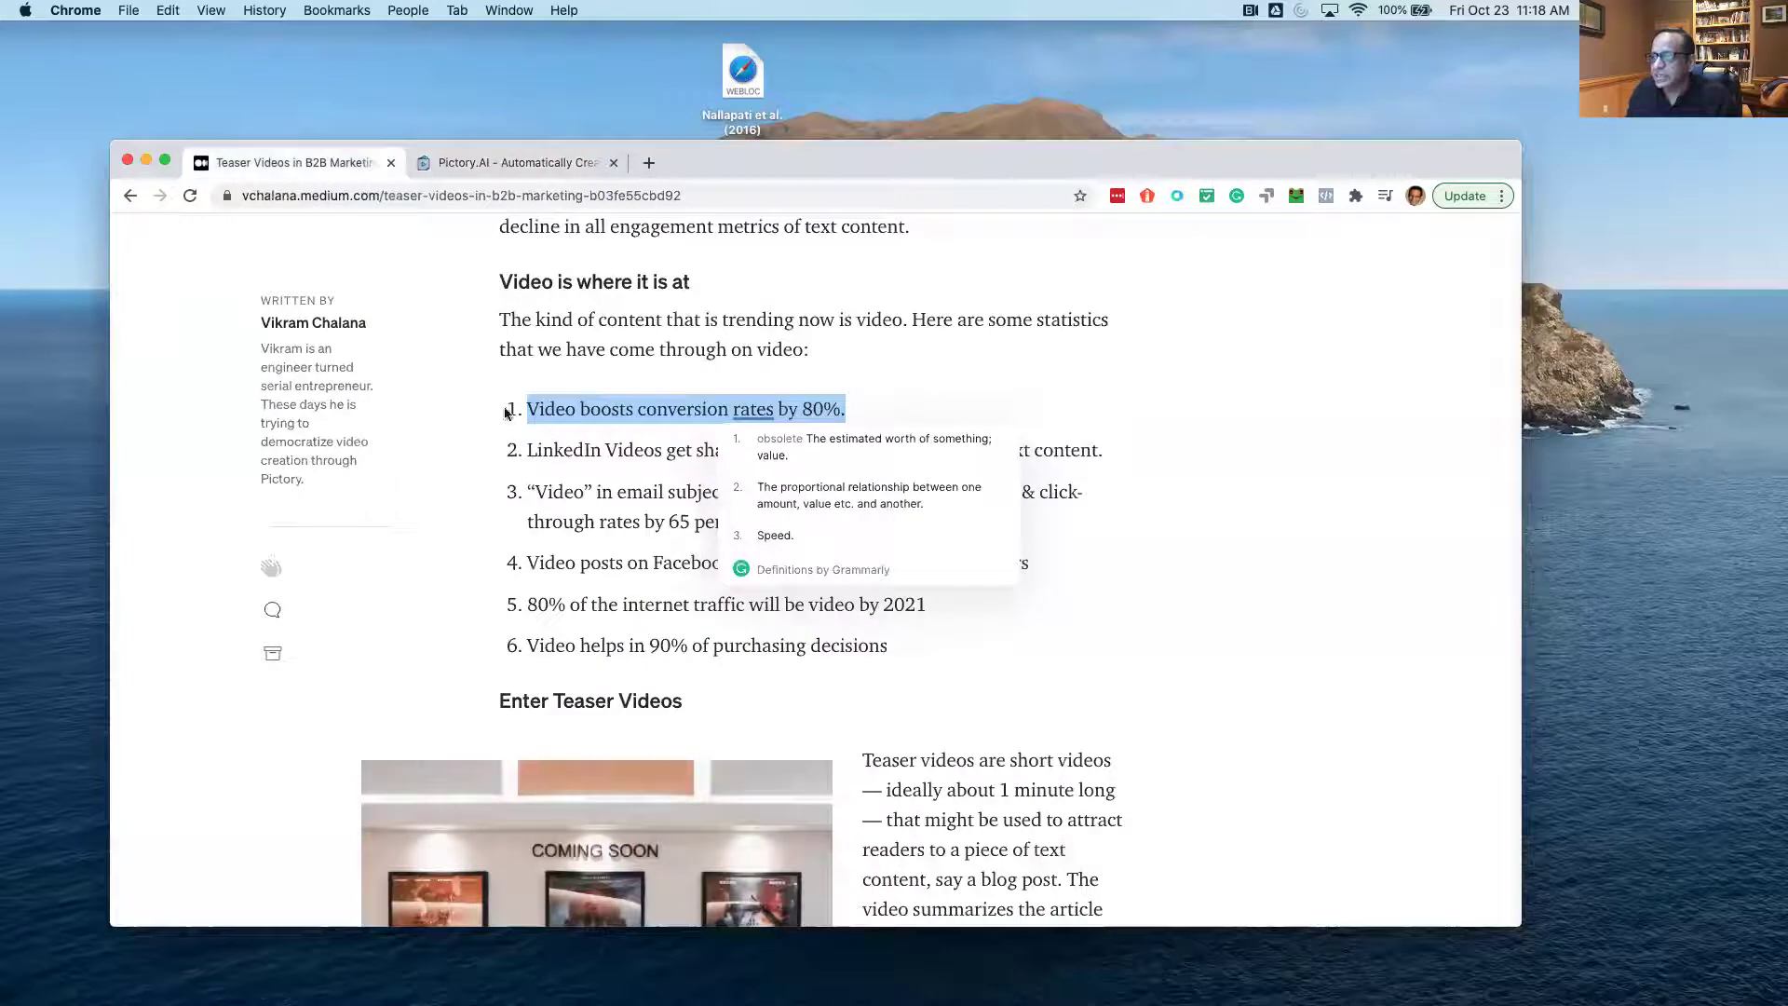
click(497, 196)
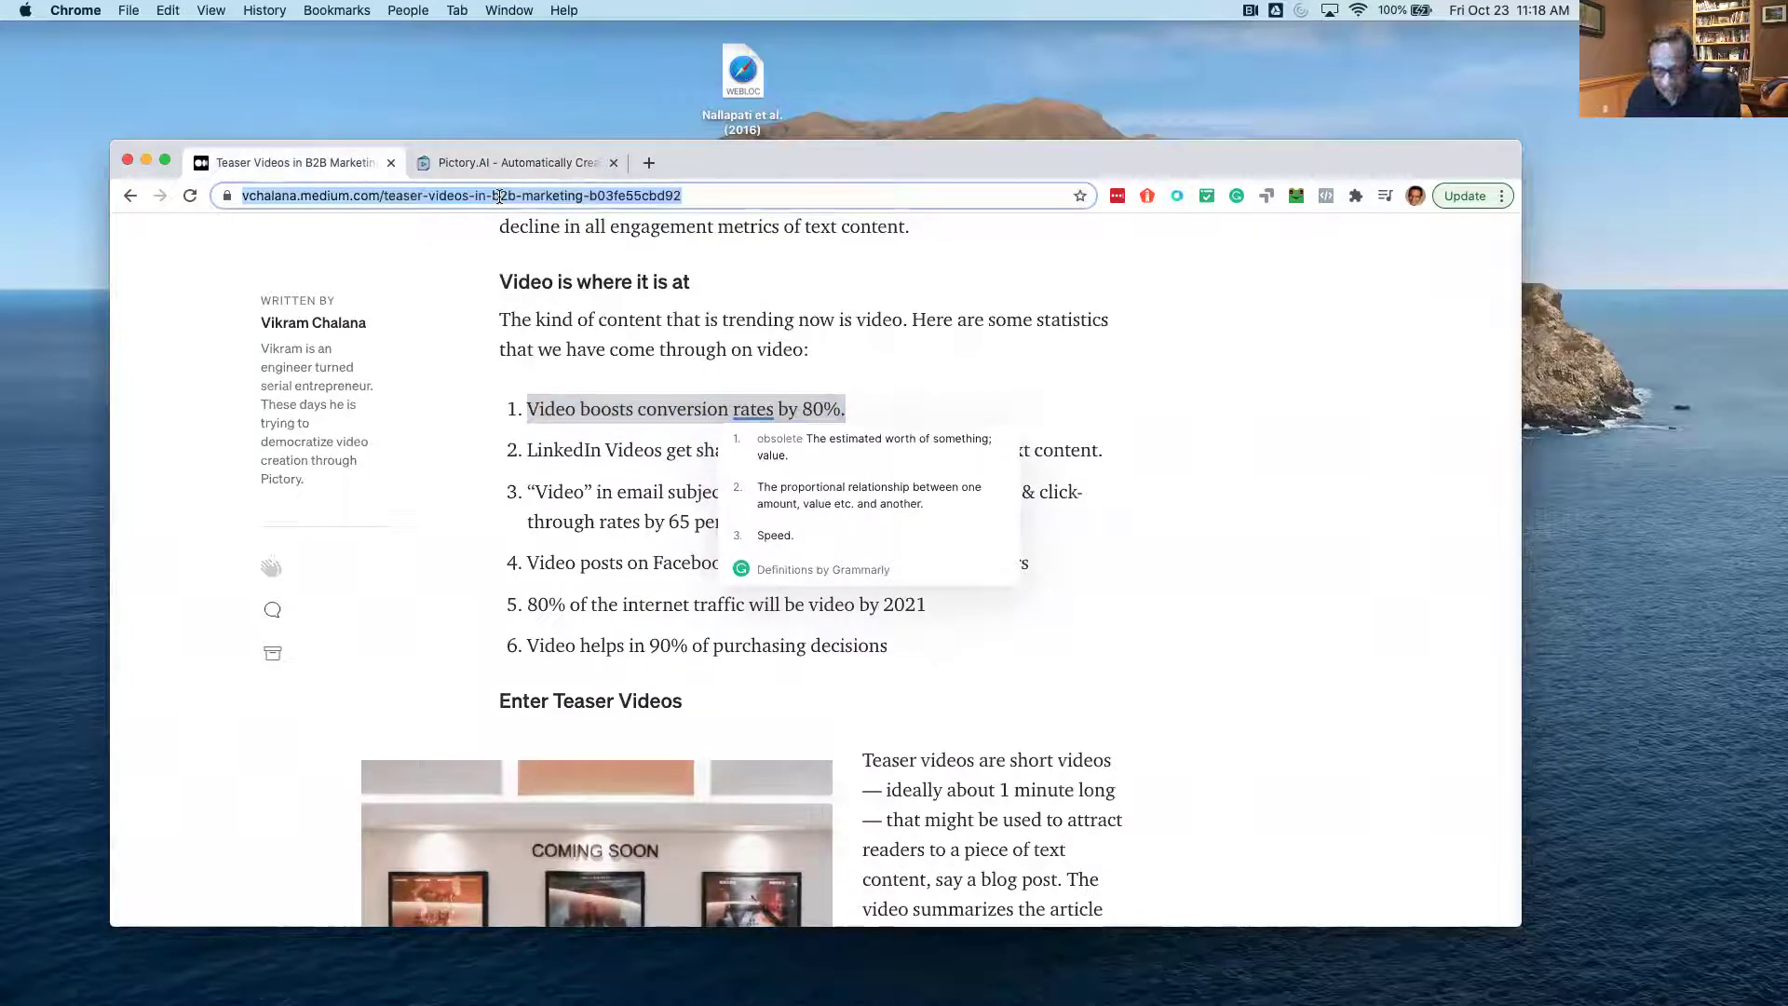
click(1247, 282)
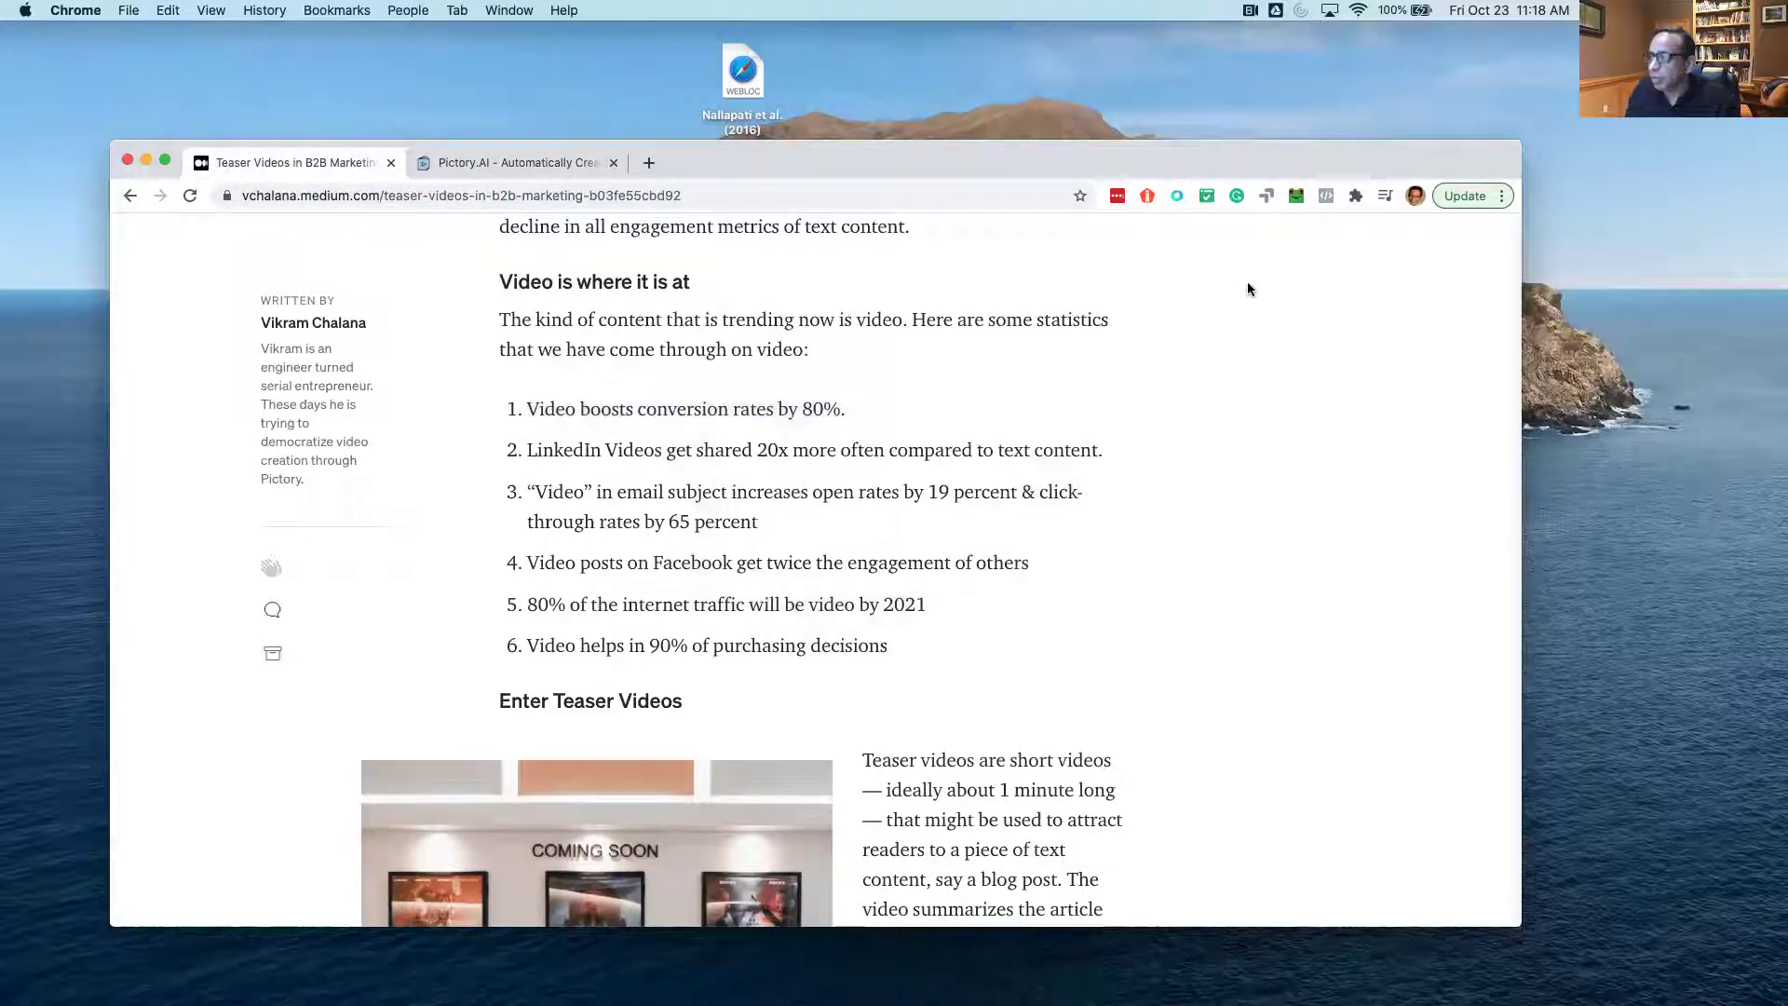
click(310, 191)
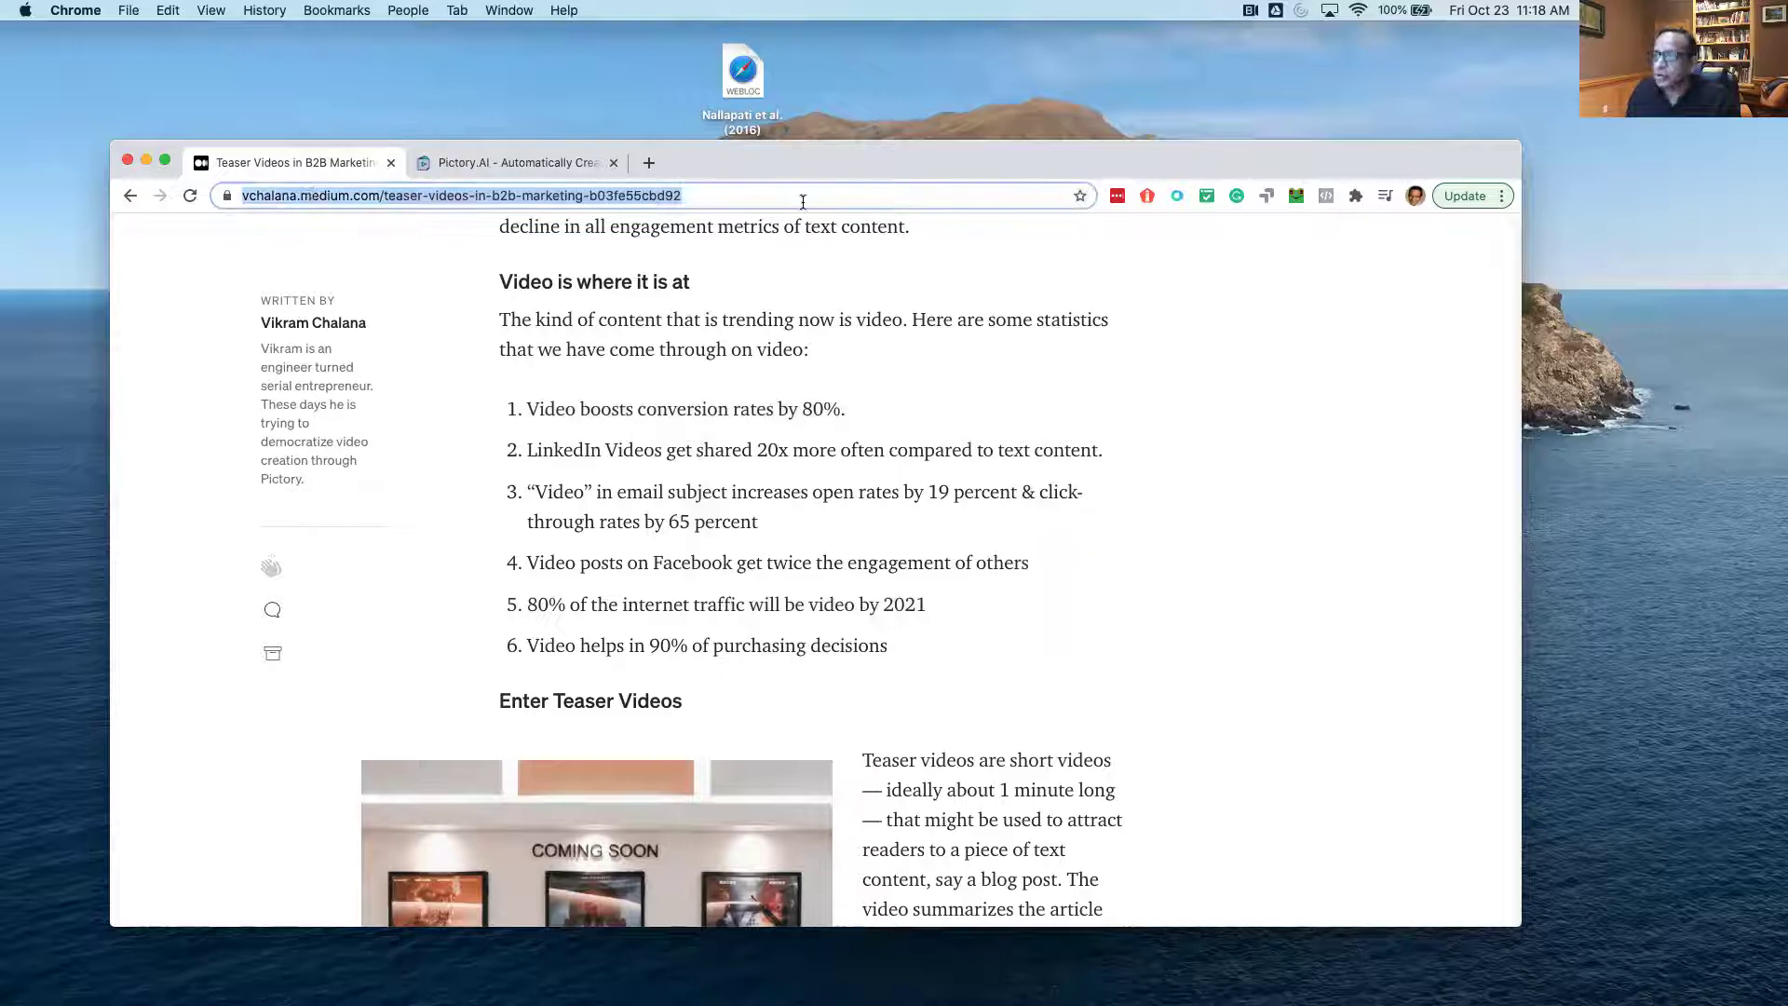
click(511, 162)
click(438, 575)
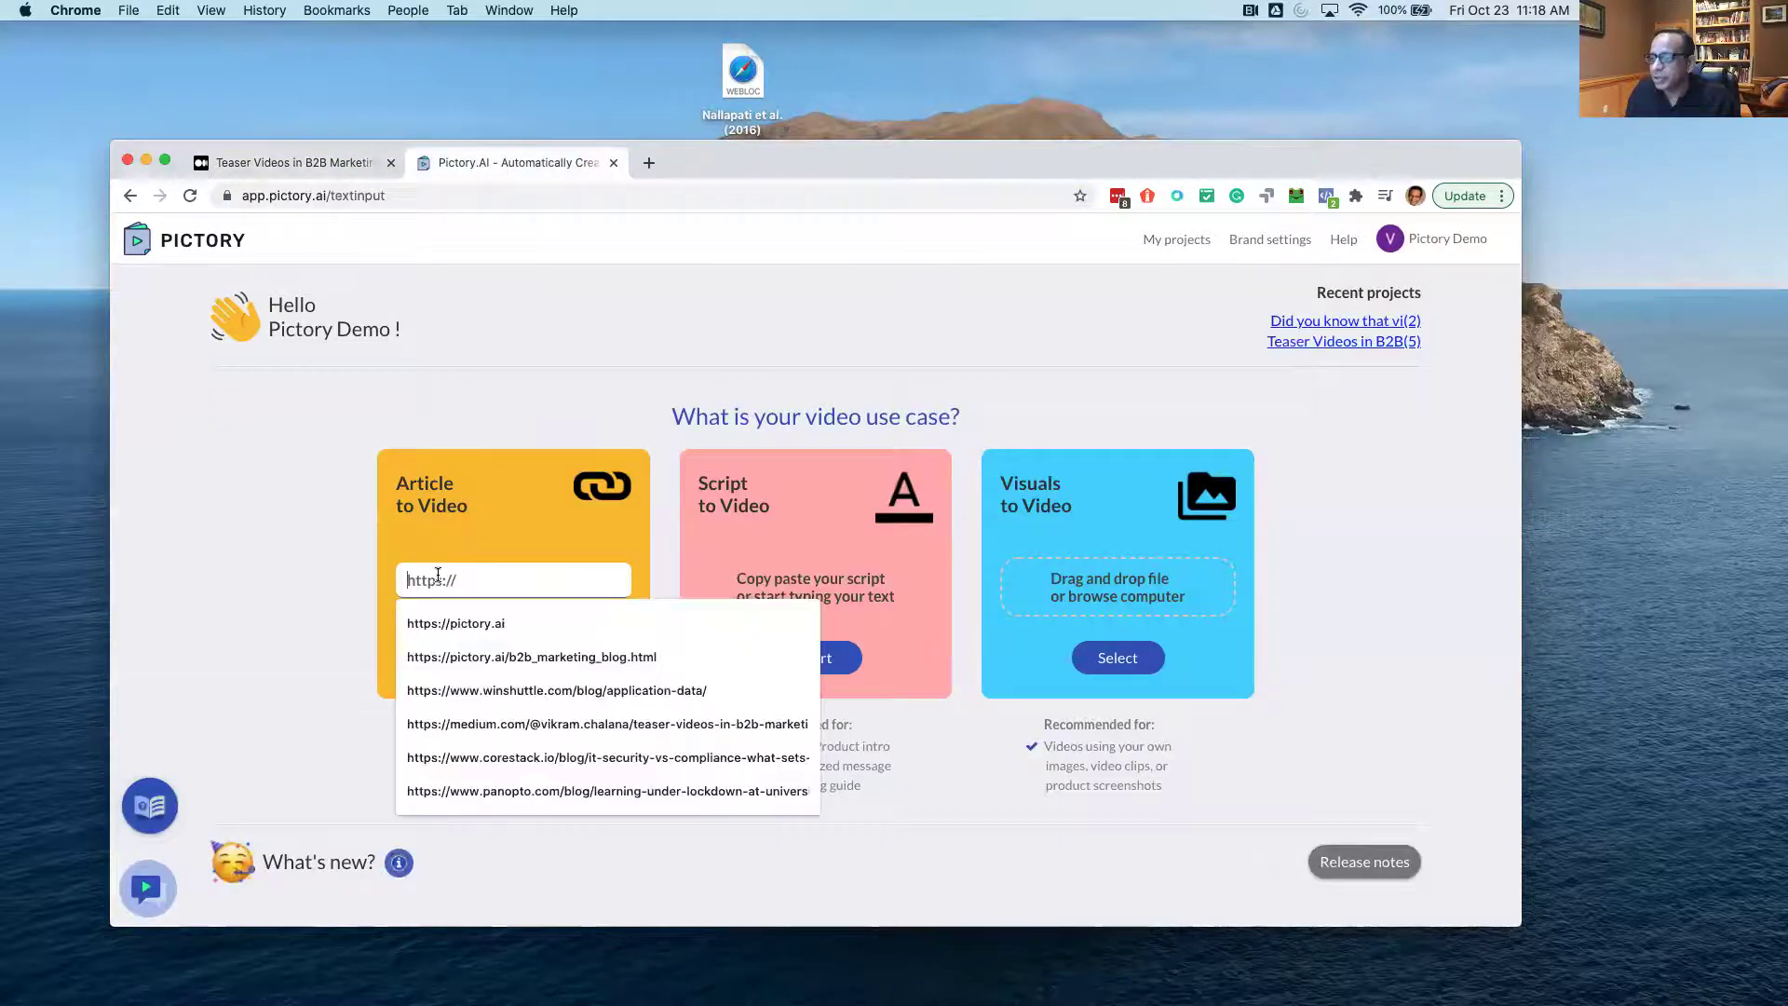
key(super+v)
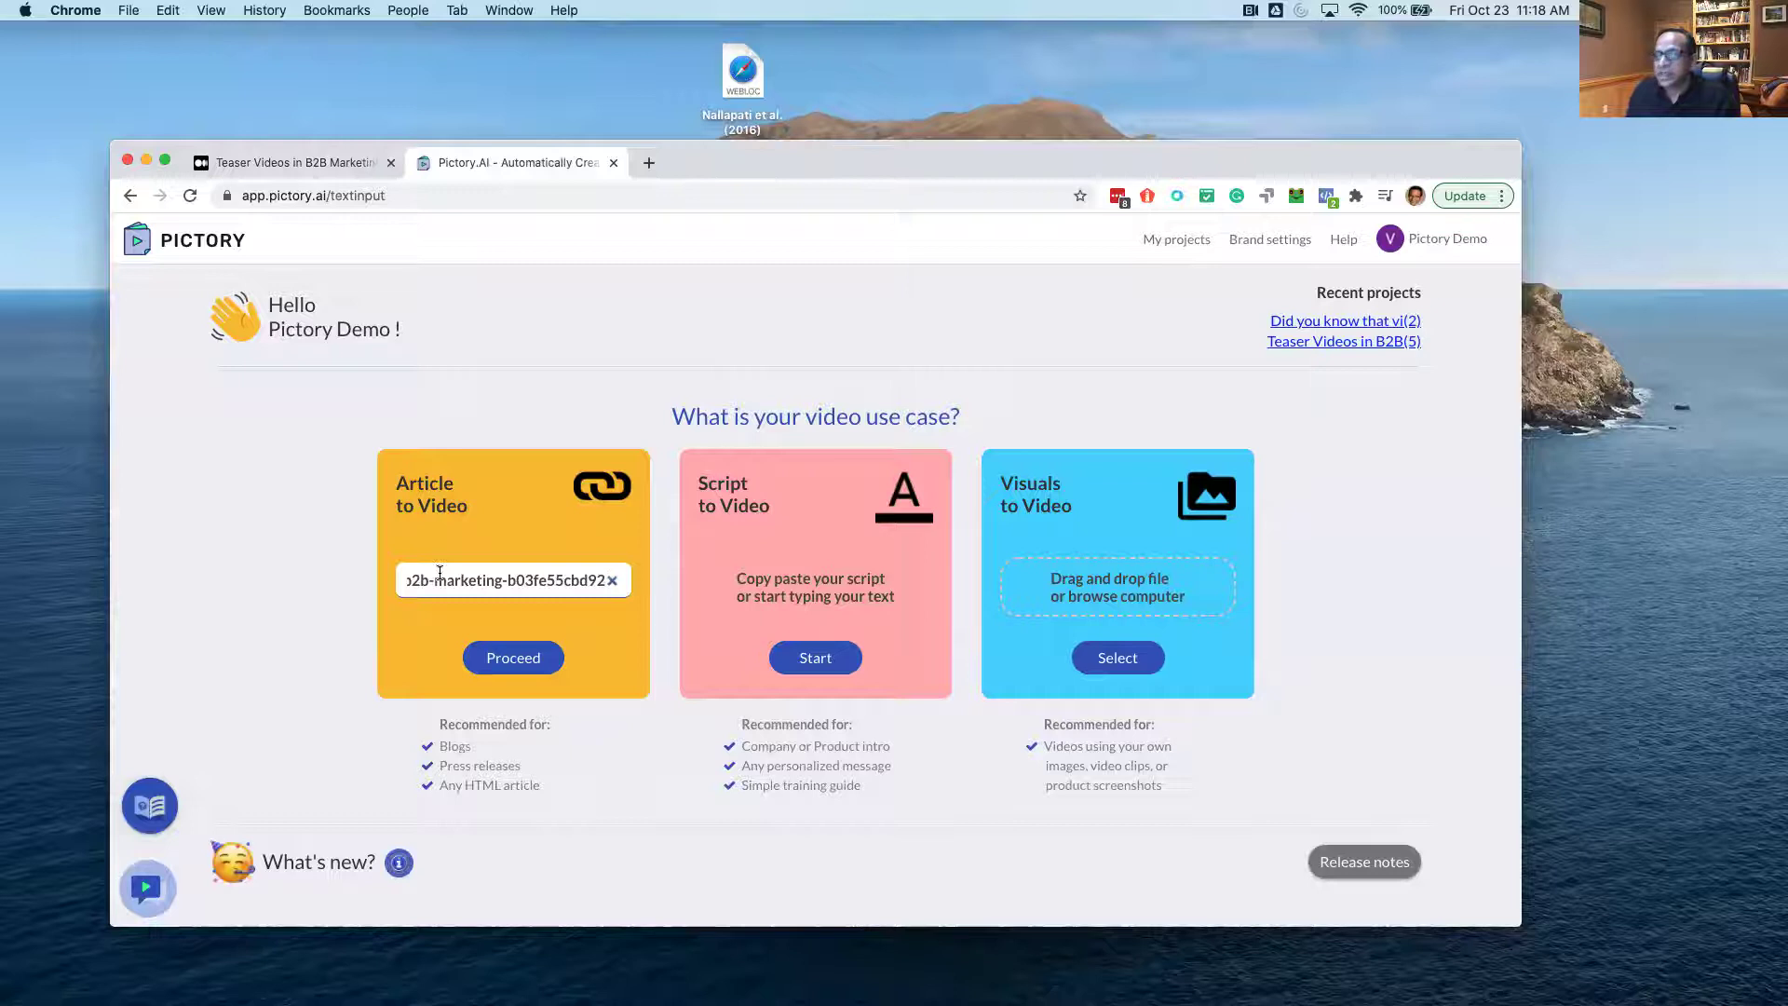
click(534, 656)
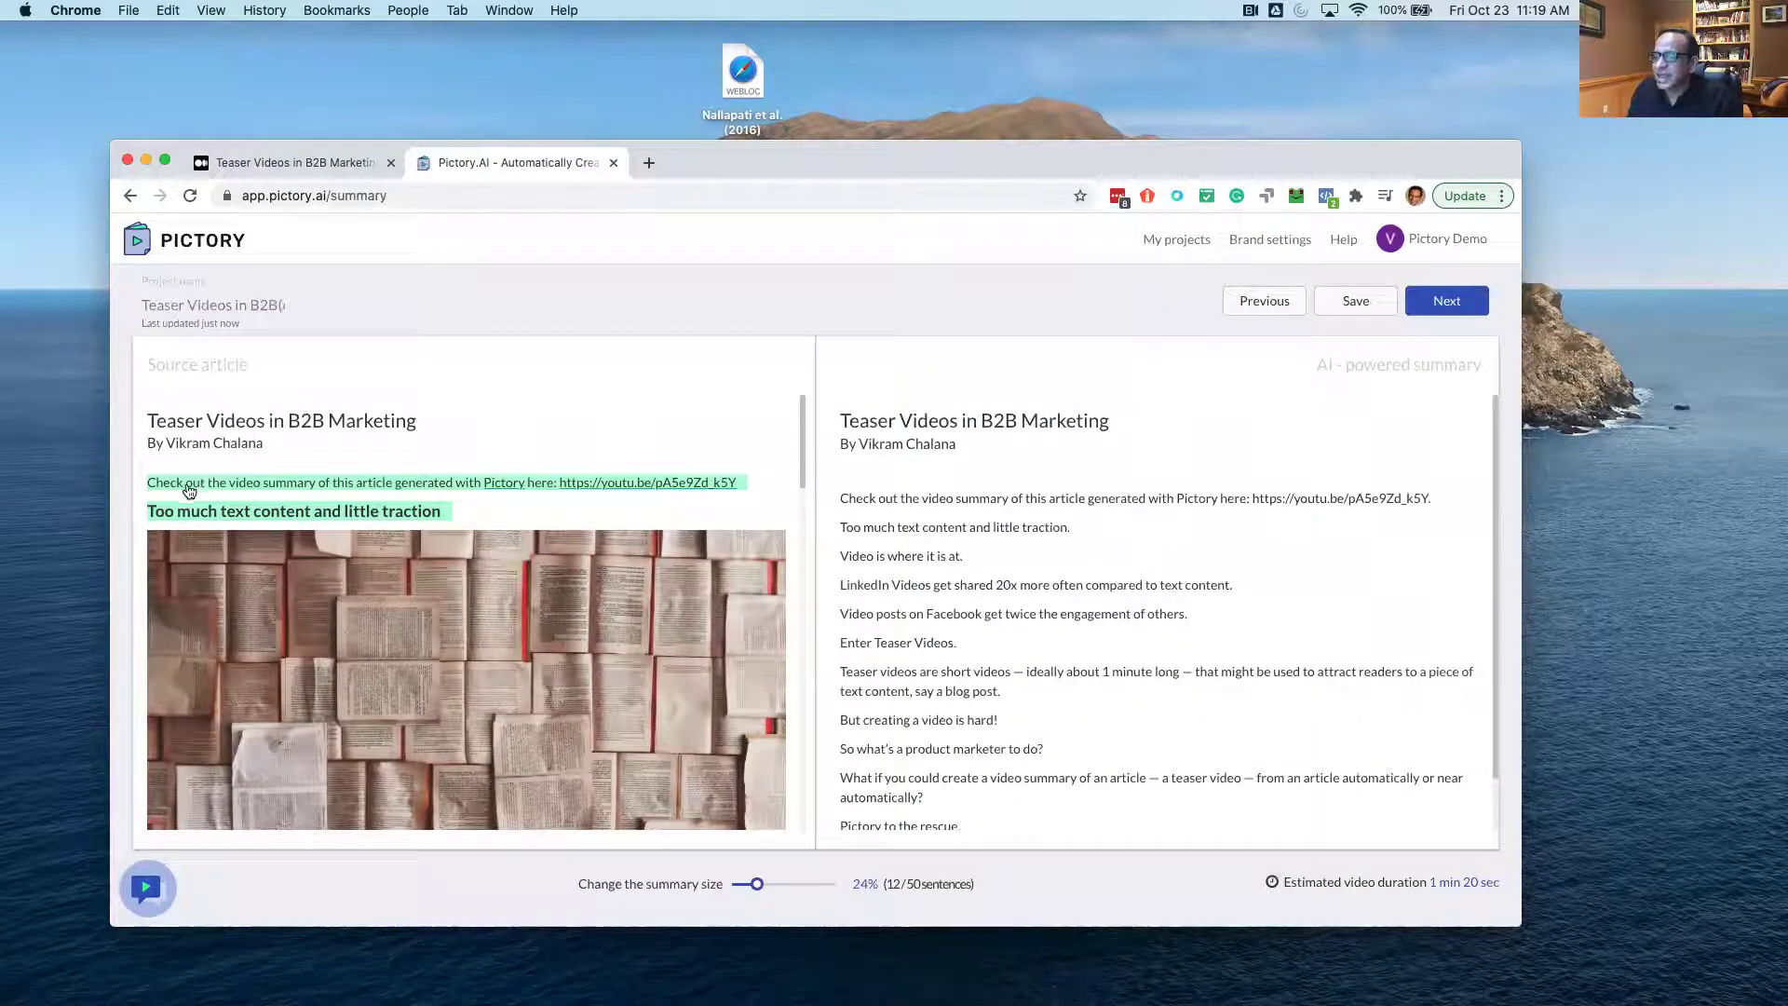
scroll(295, 618, down, 3)
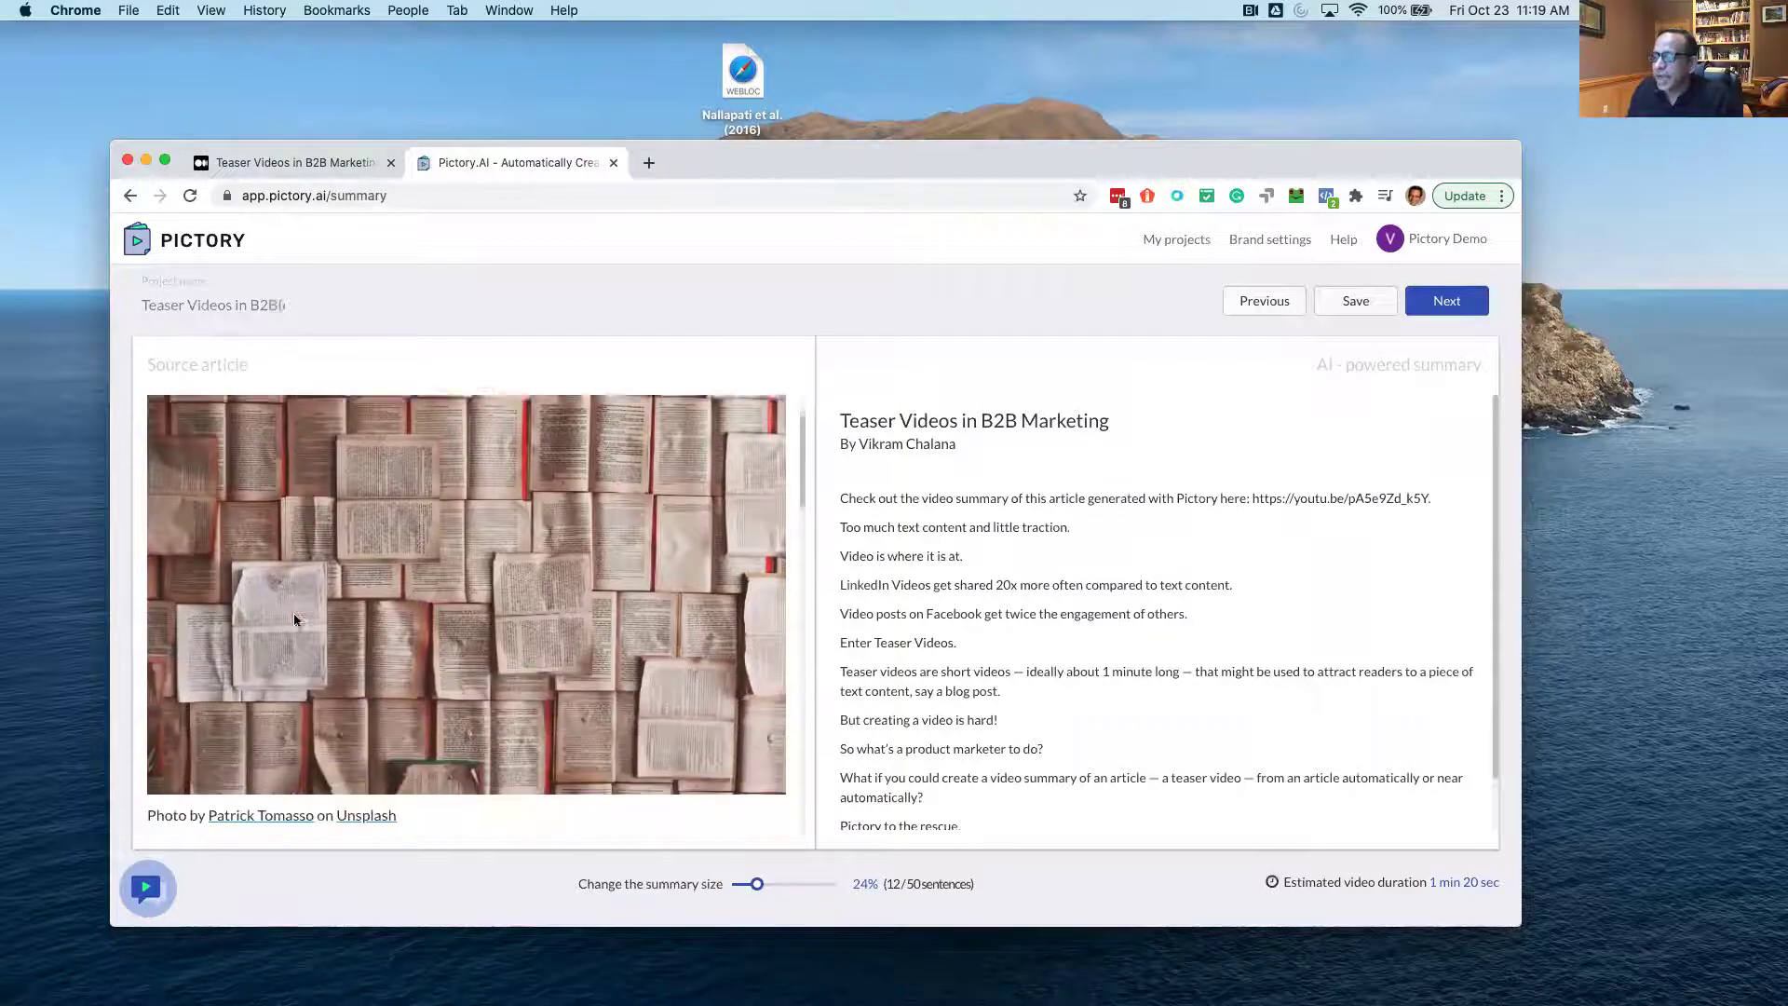
scroll(295, 618, down, 5)
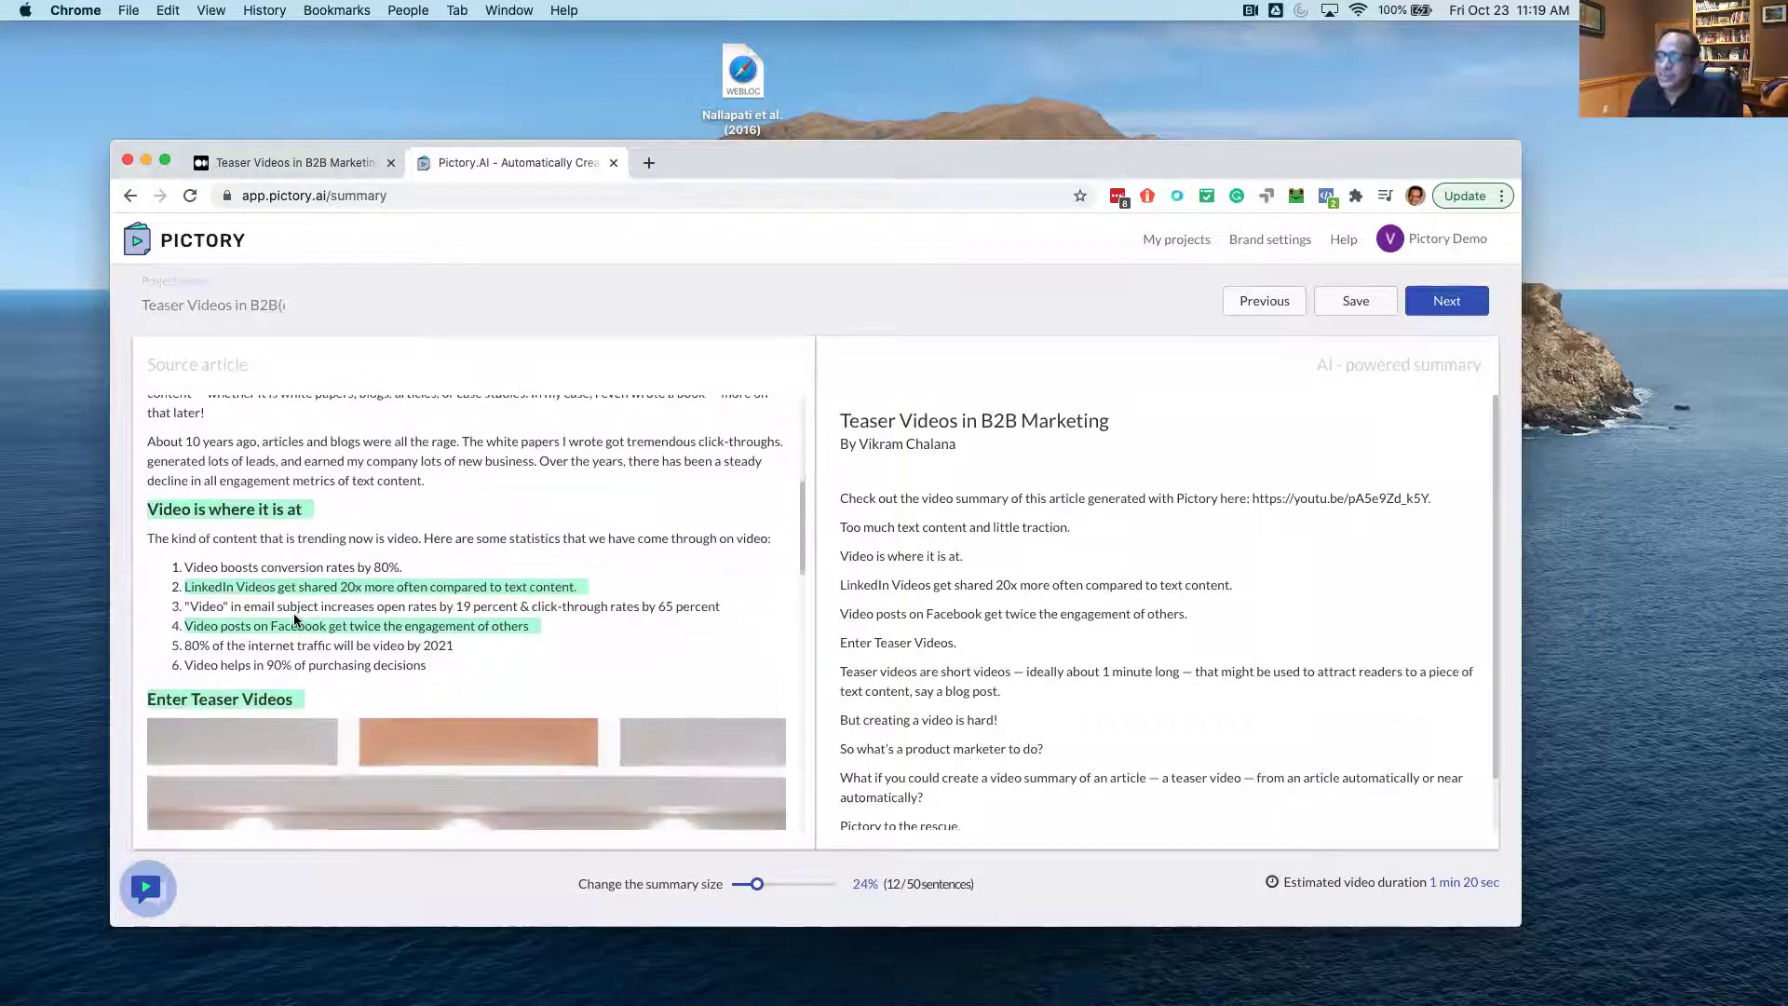
scroll(295, 618, up, 8)
scroll(295, 619, up, 1)
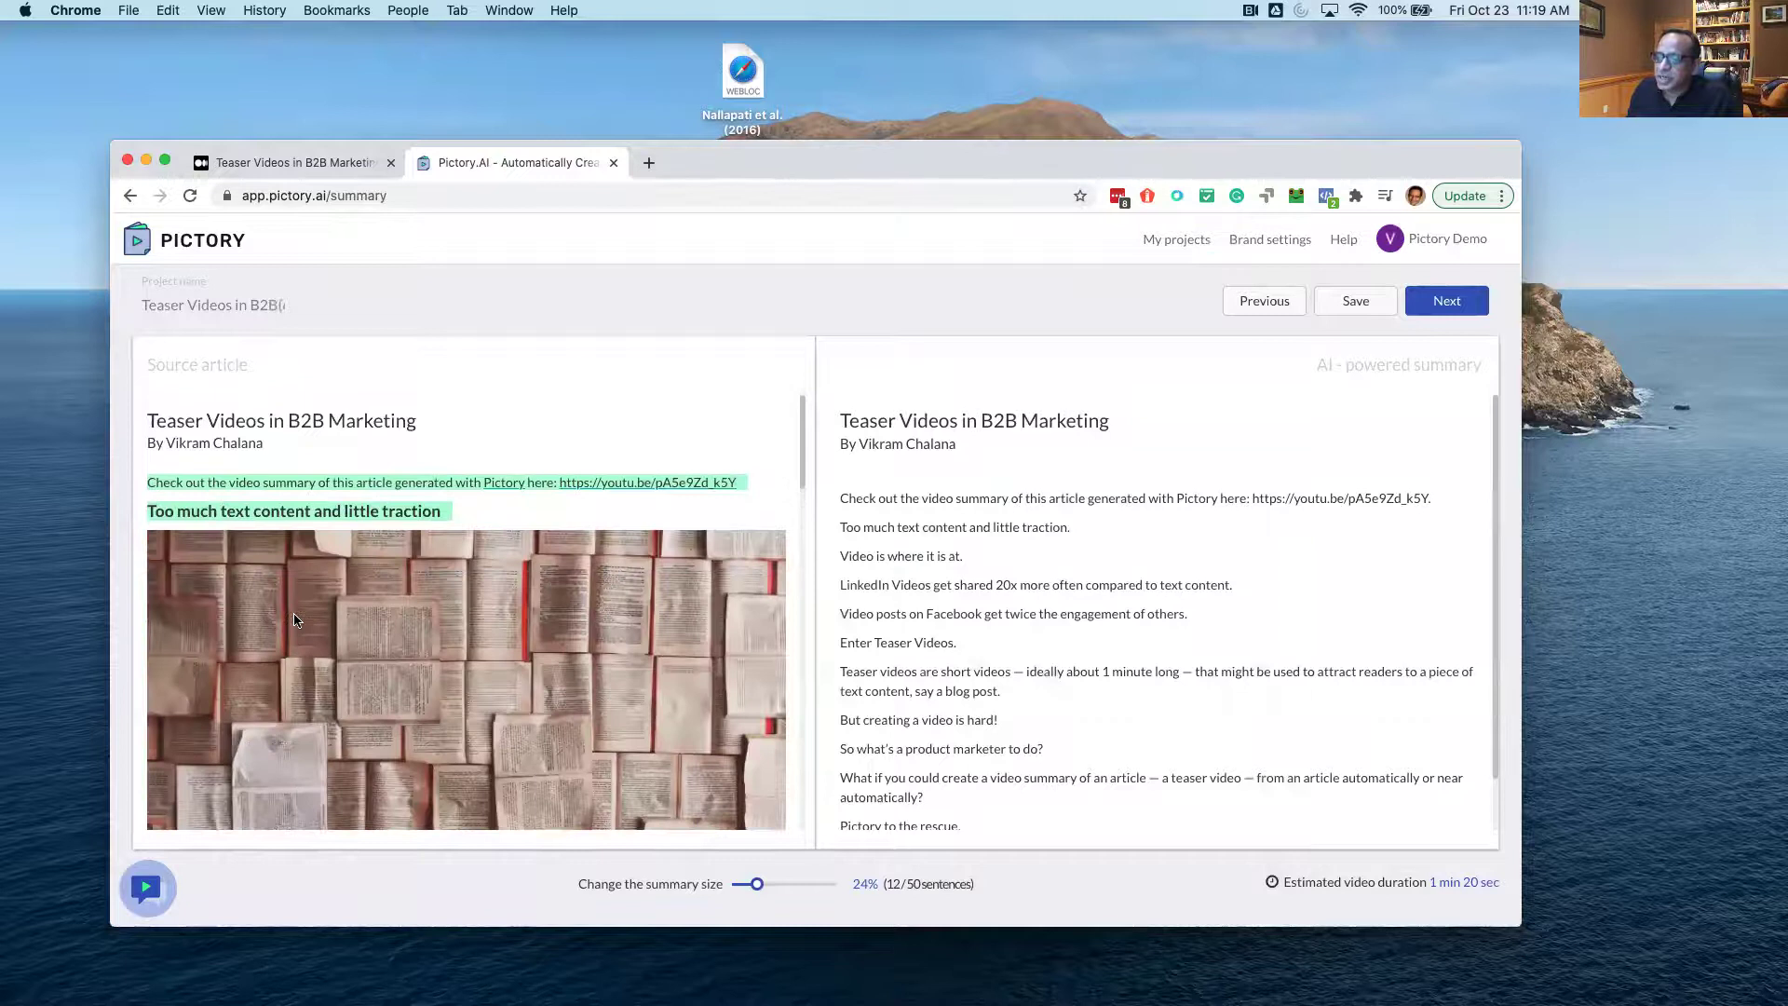
scroll(295, 619, down, 1)
Drop the 'Check out the video summary' sentence and add the 'Over the years…' sentence.
click(743, 458)
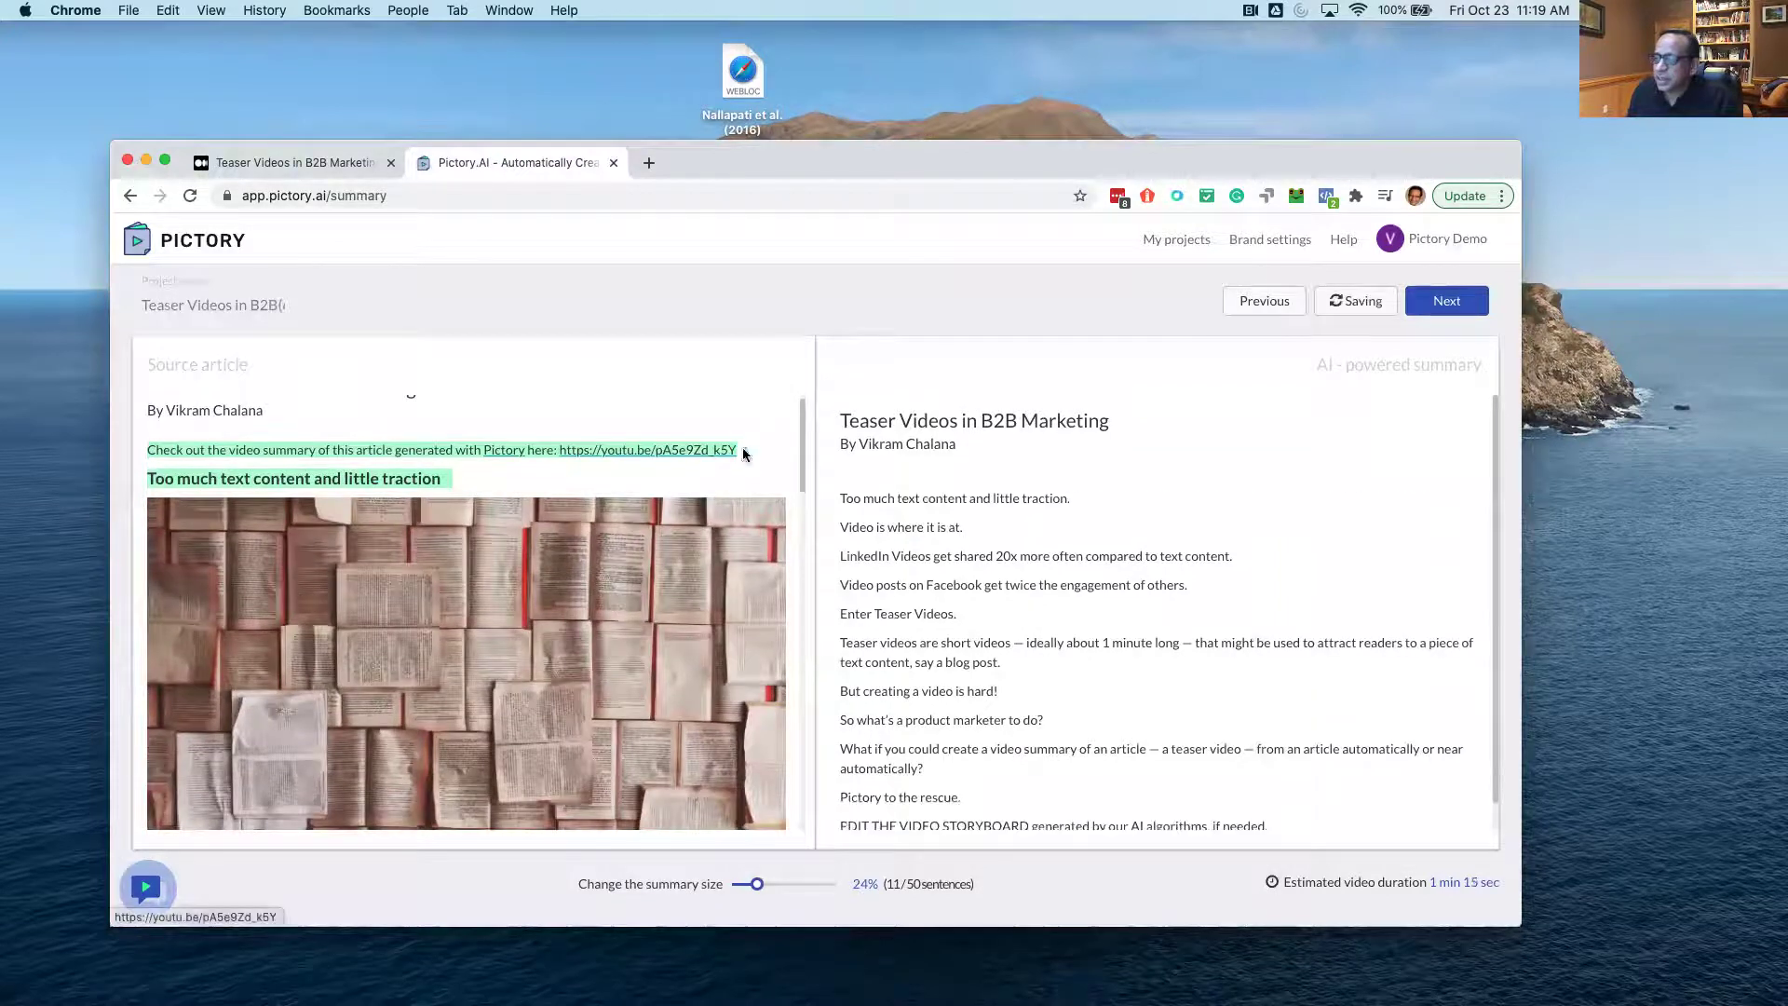
scroll(379, 601, down, 5)
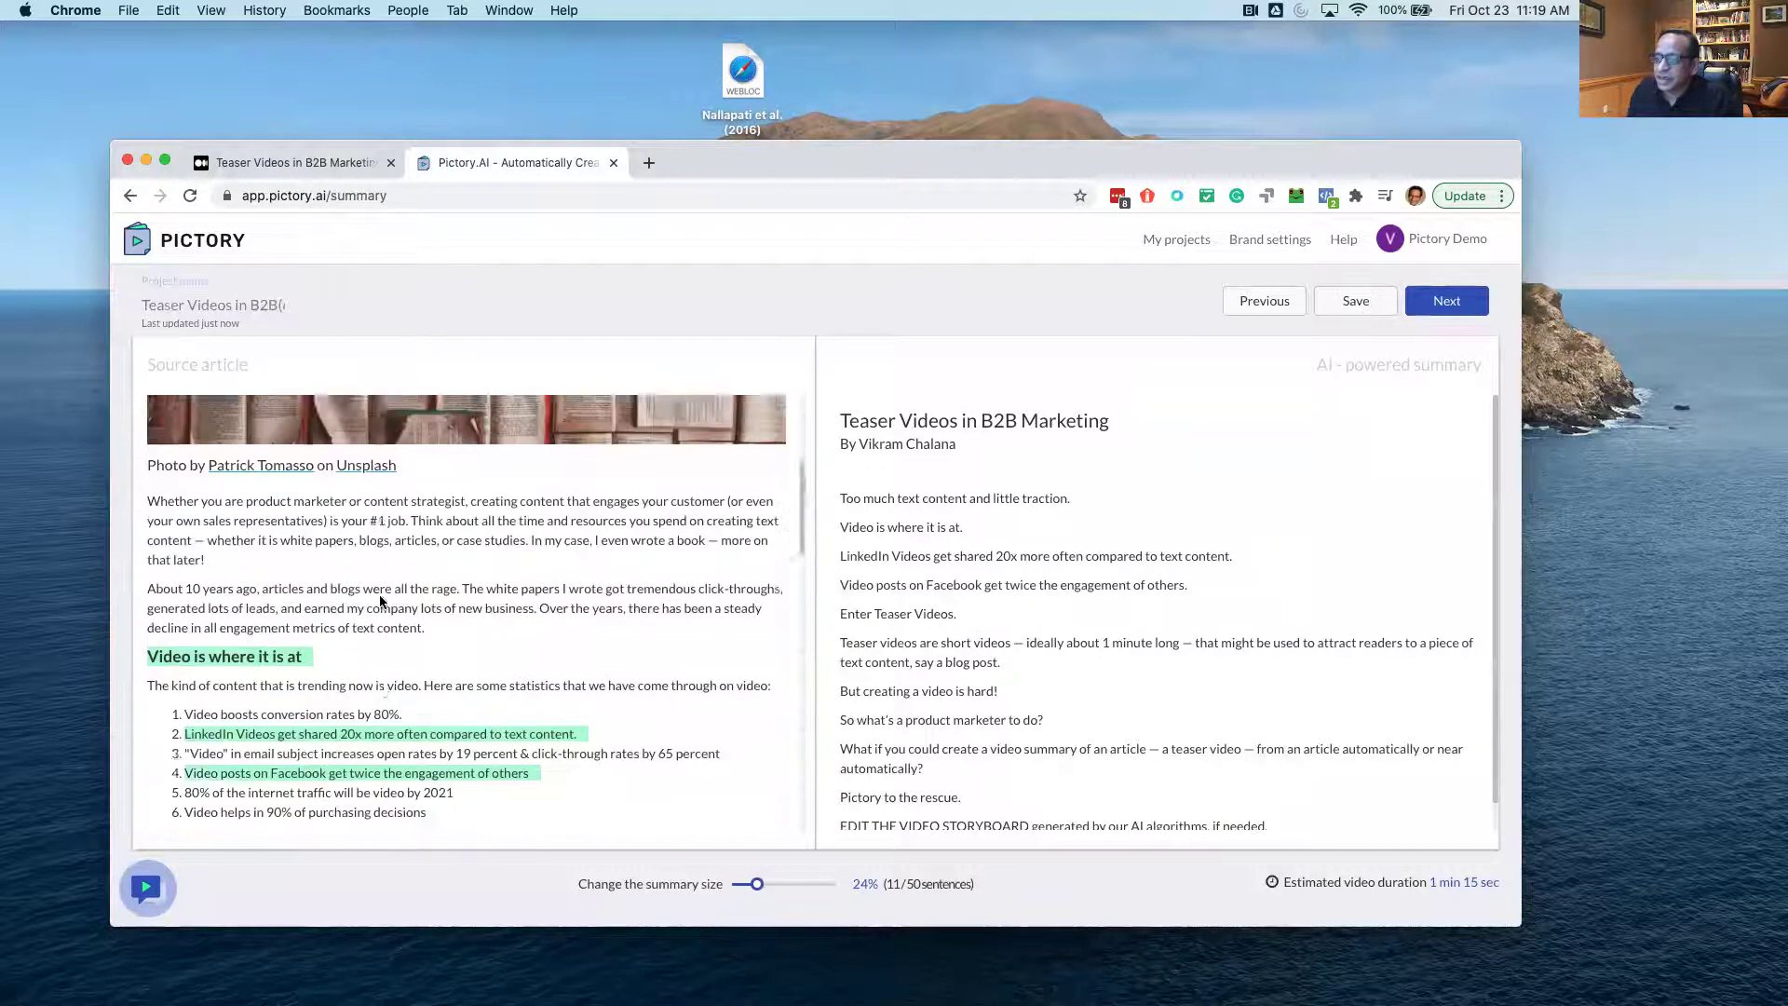
scroll(349, 580, down, 2)
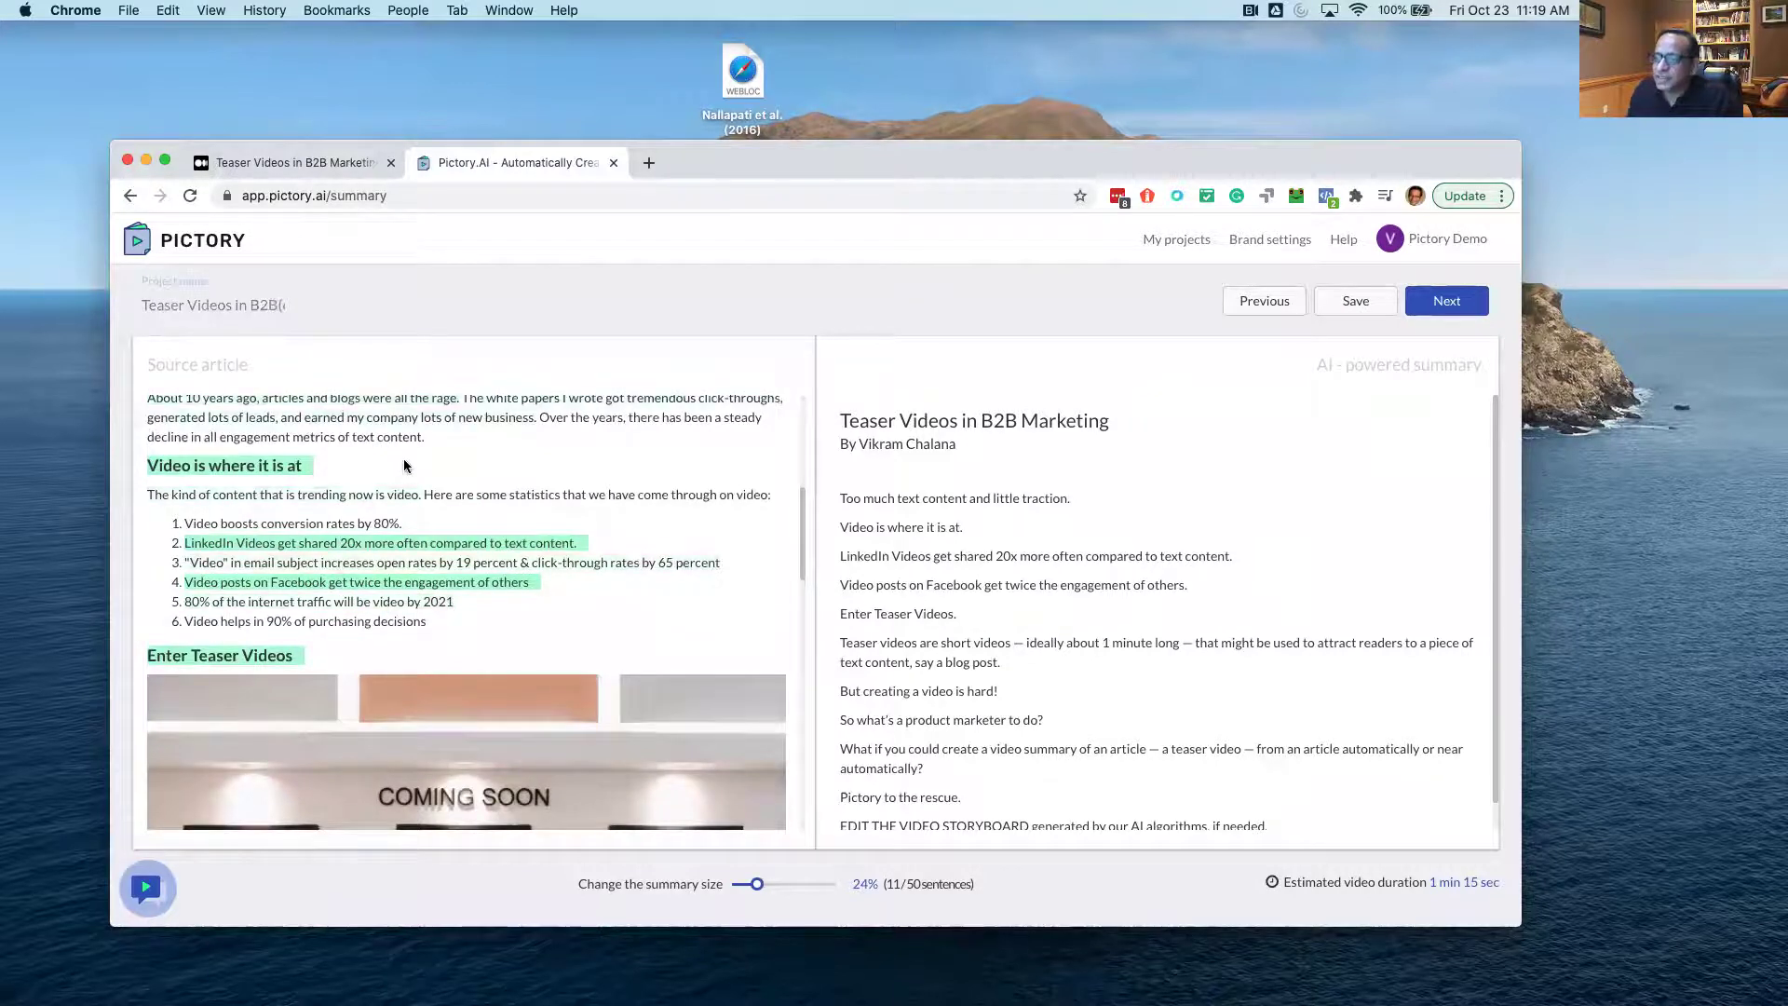
scroll(404, 465, up, 3)
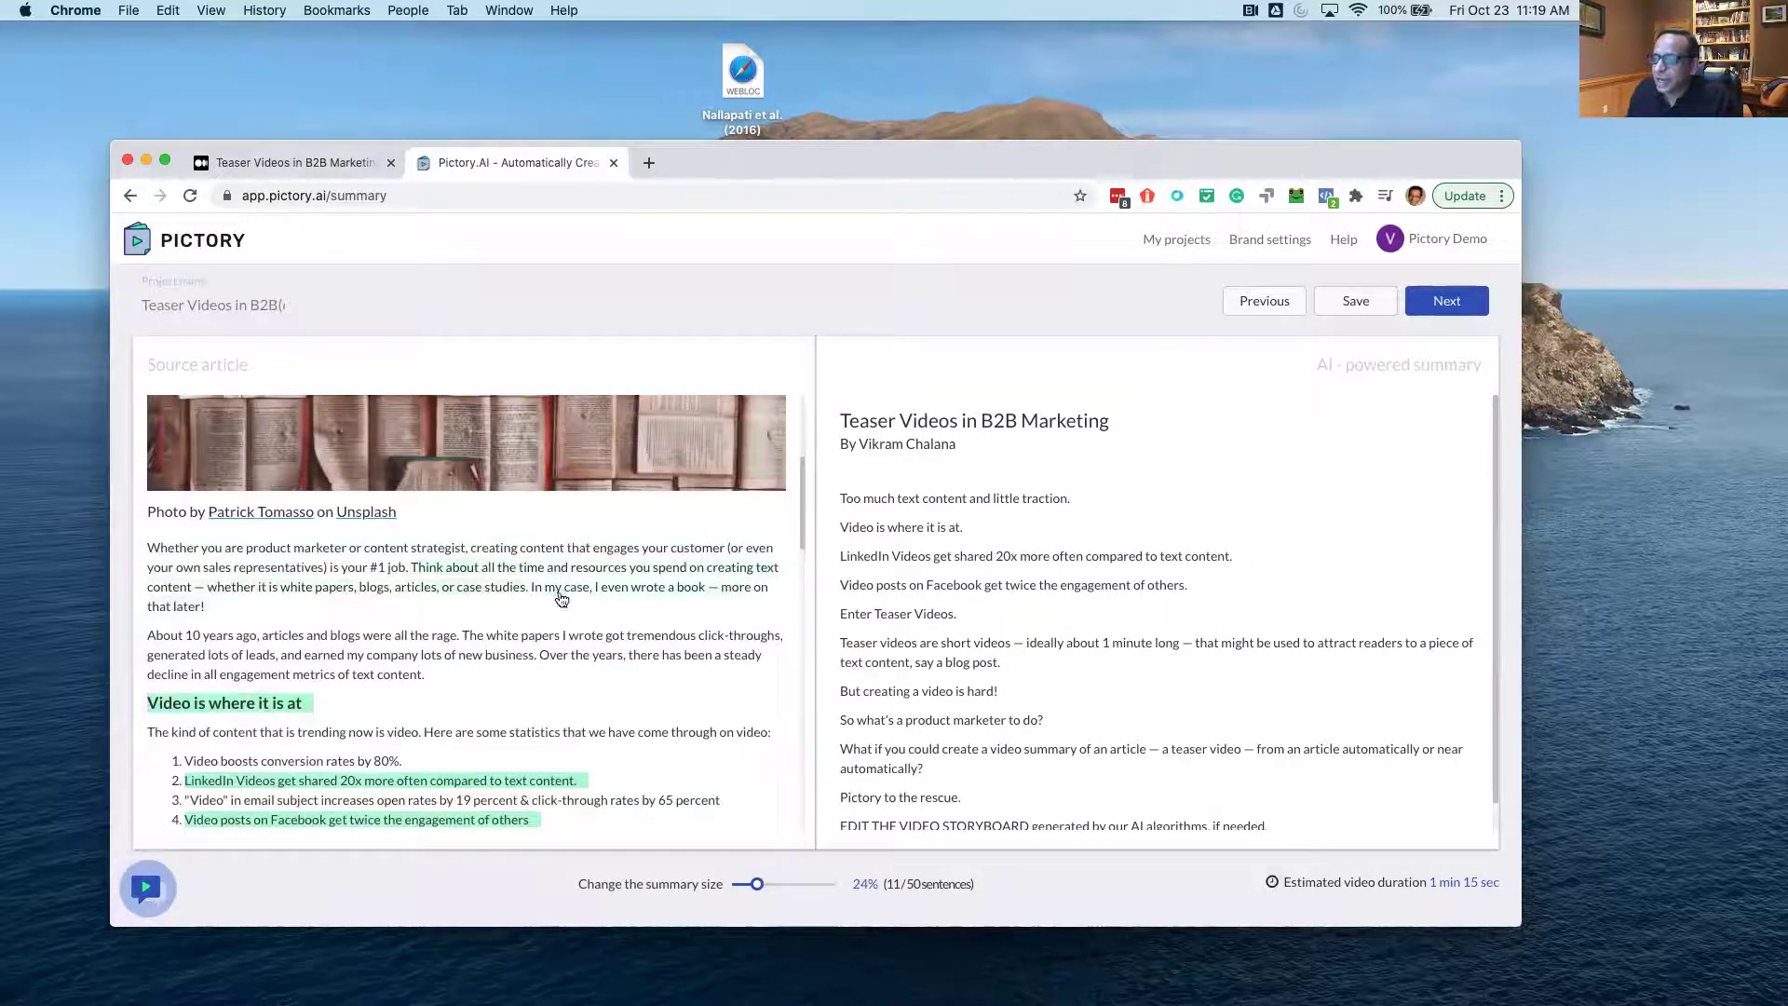
click(545, 660)
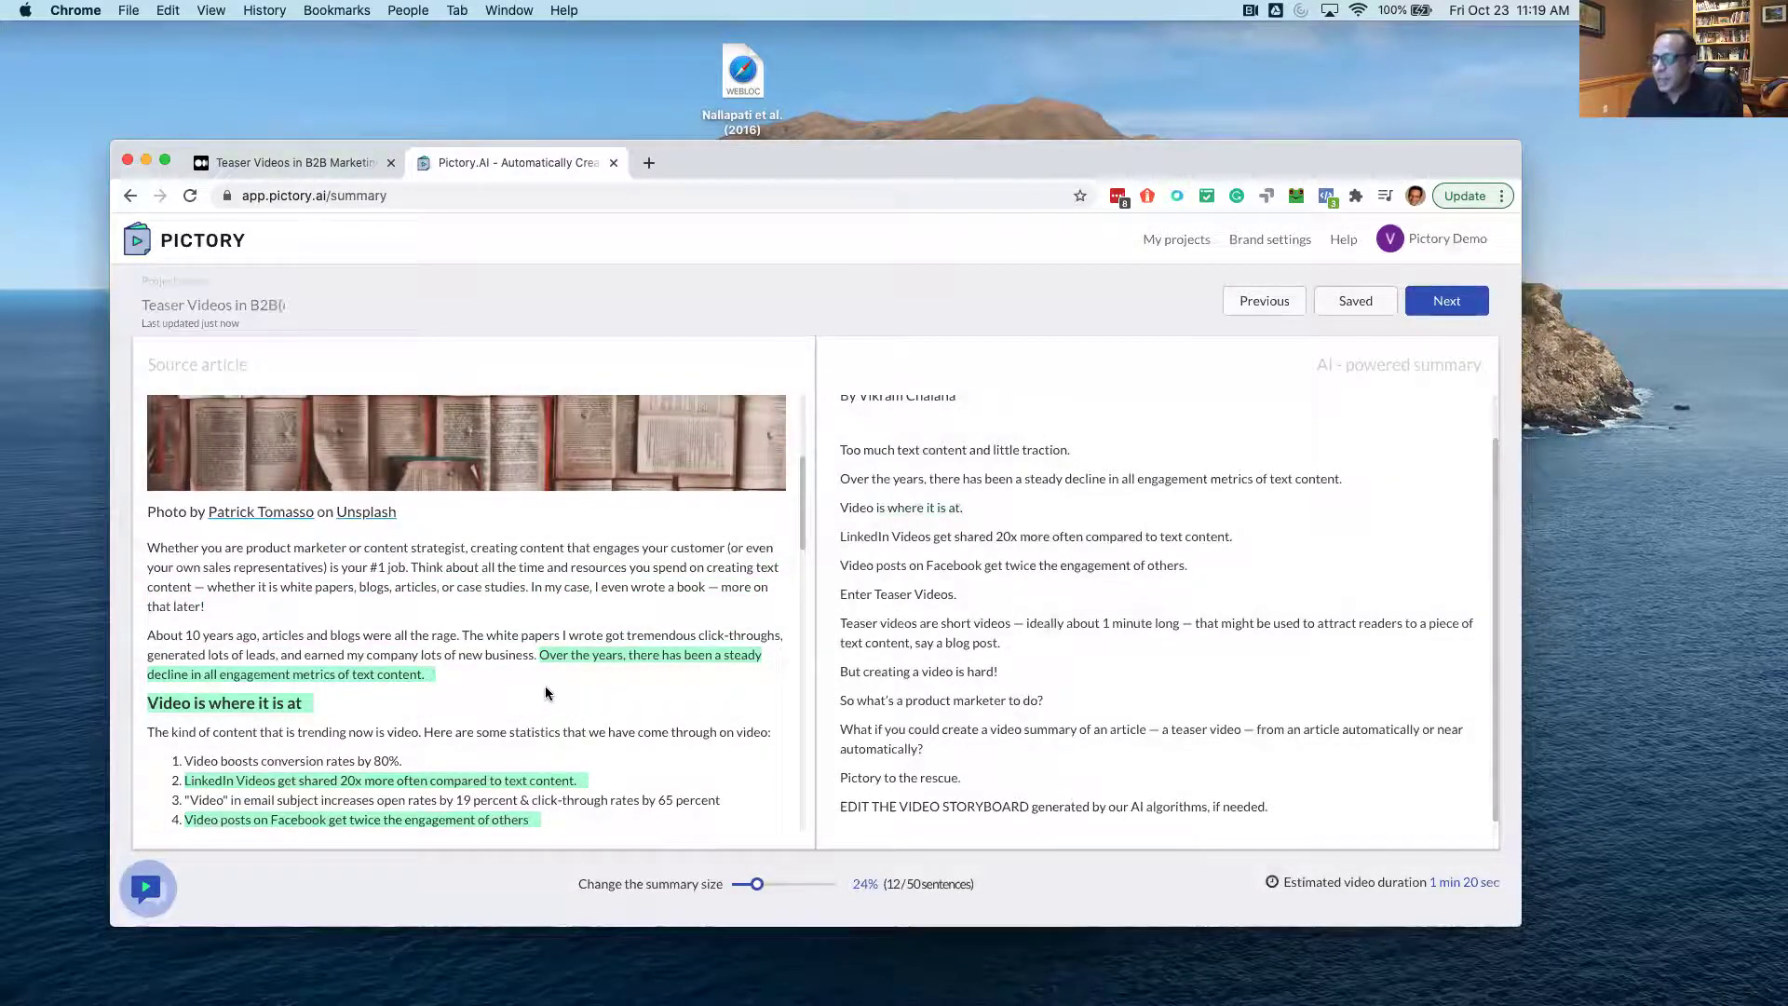
scroll(544, 693, down, 5)
scroll(544, 693, down, 5)
scroll(543, 694, down, 5)
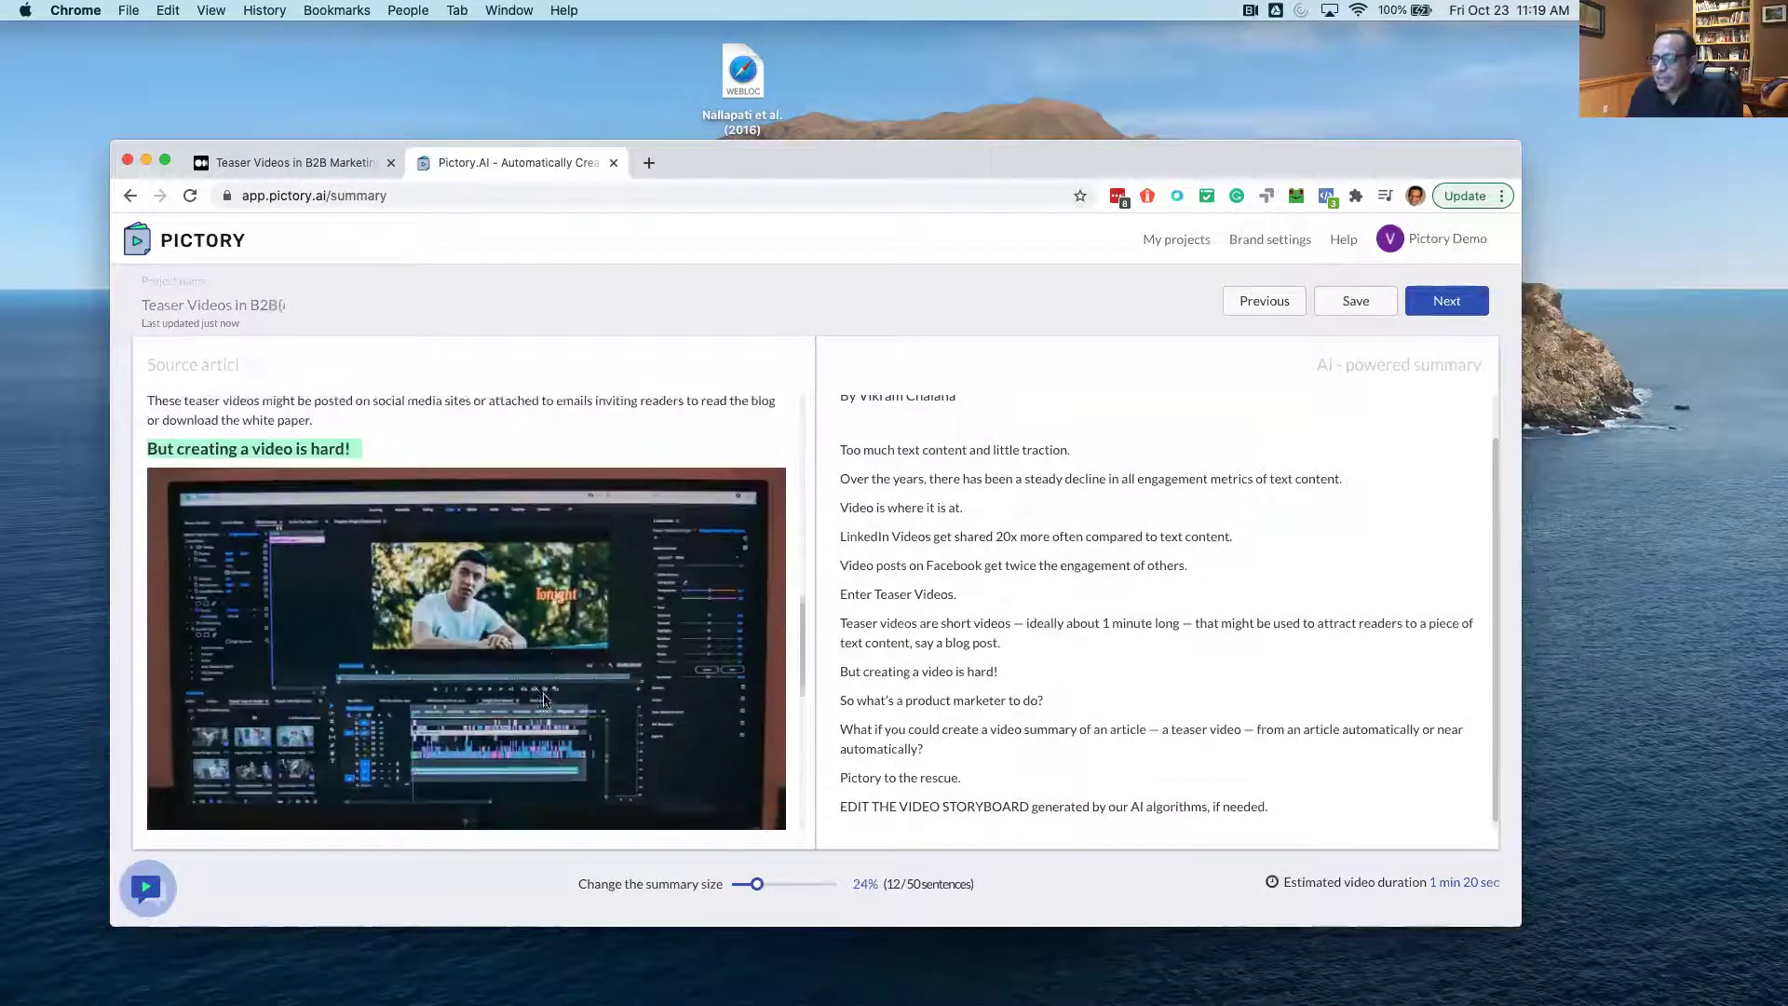
Move past the summary and choose the 1:1 Square aspect ratio for the article video.
click(1426, 306)
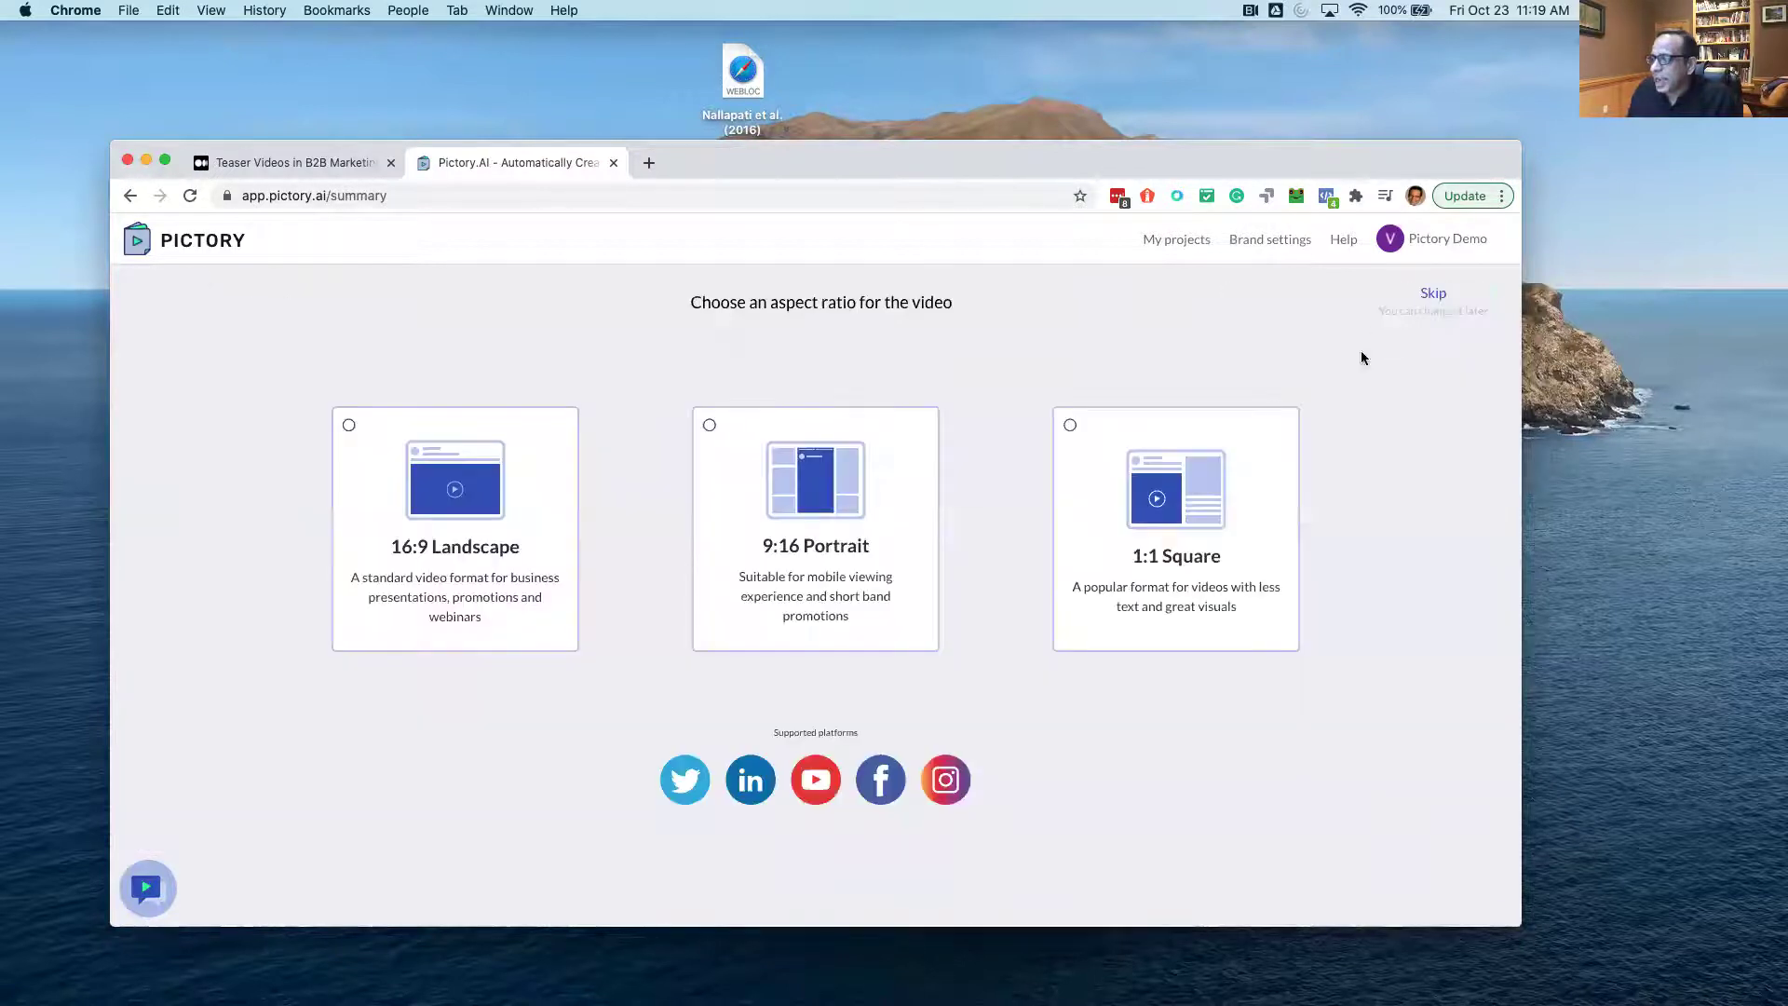
click(1278, 497)
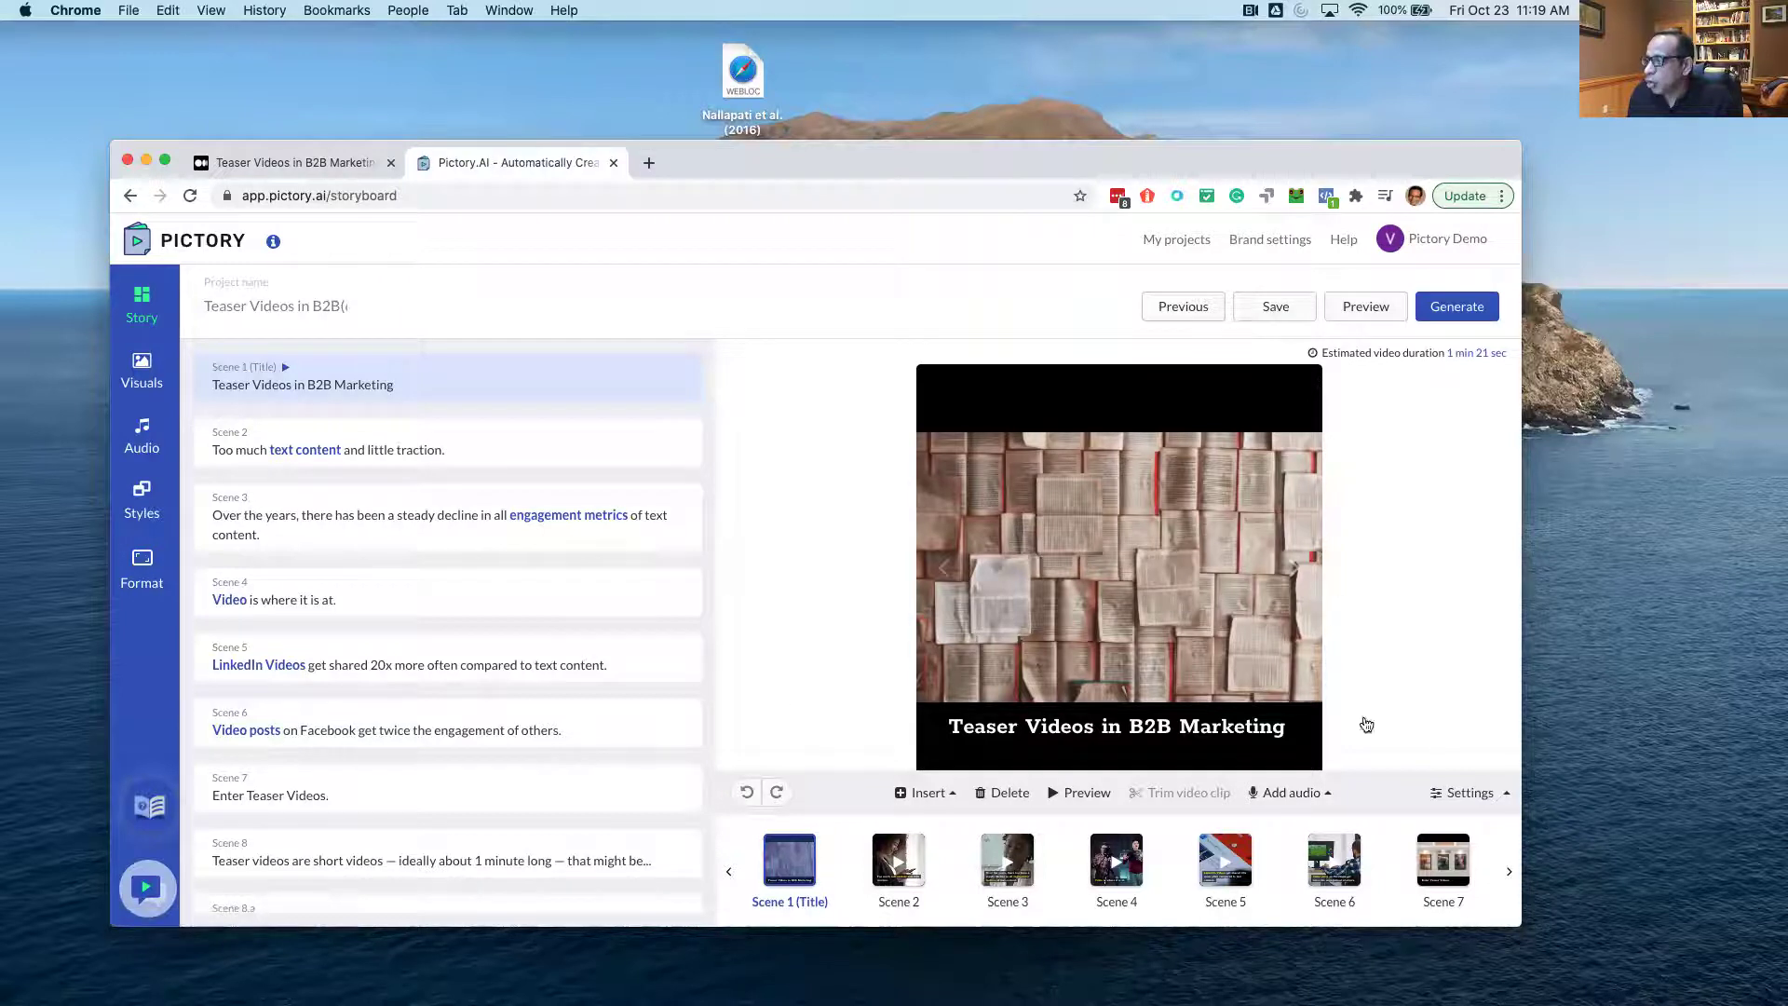
Check the audio options, step the preview through Scenes 2–5, and reveal scenes through the Outro.
click(1282, 793)
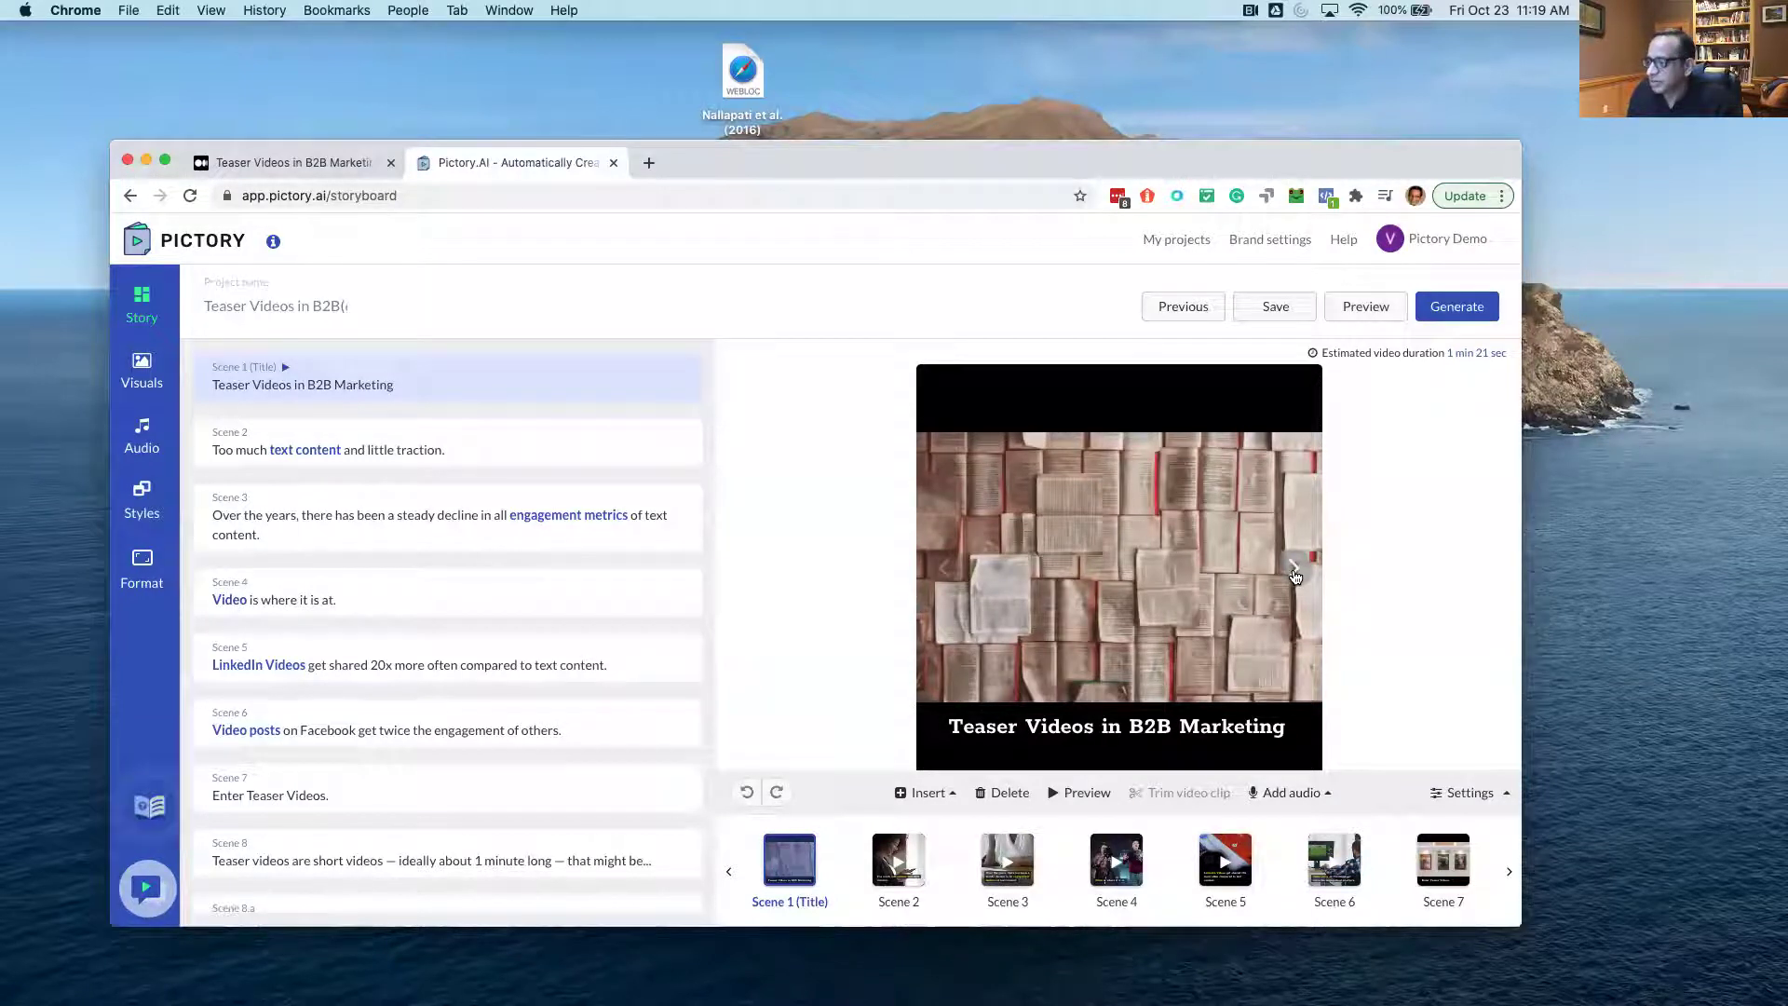
click(1294, 570)
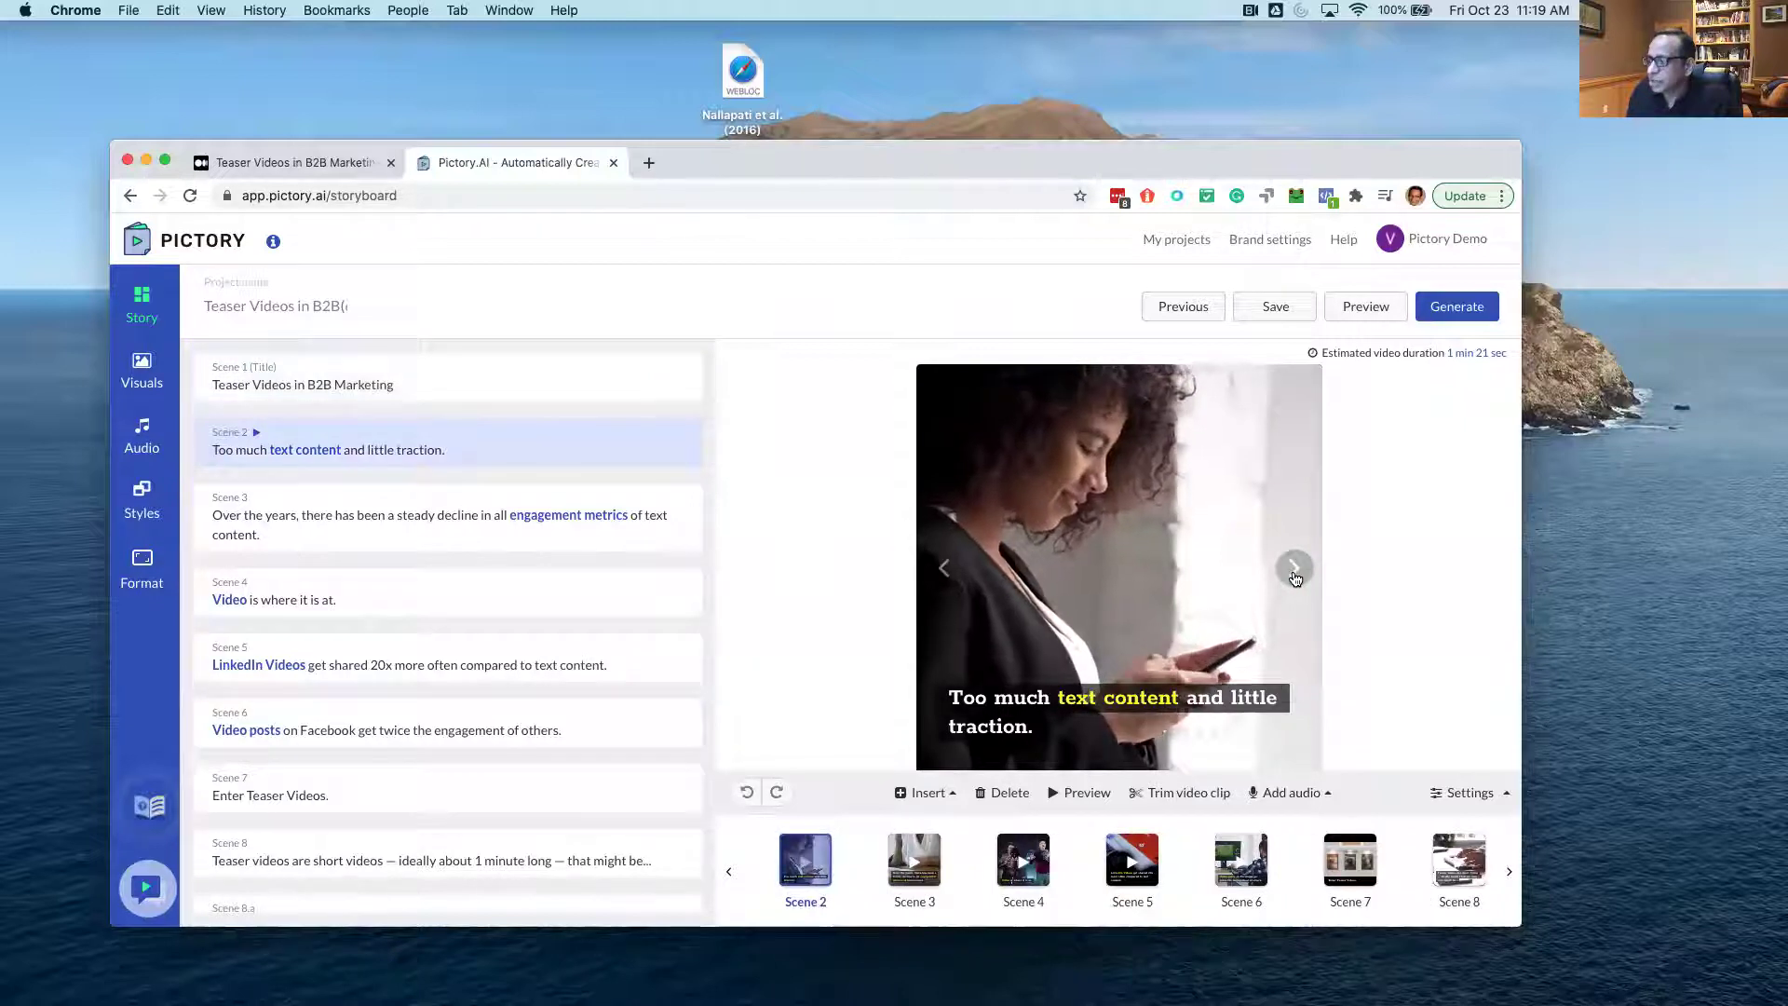
click(1295, 571)
click(1293, 572)
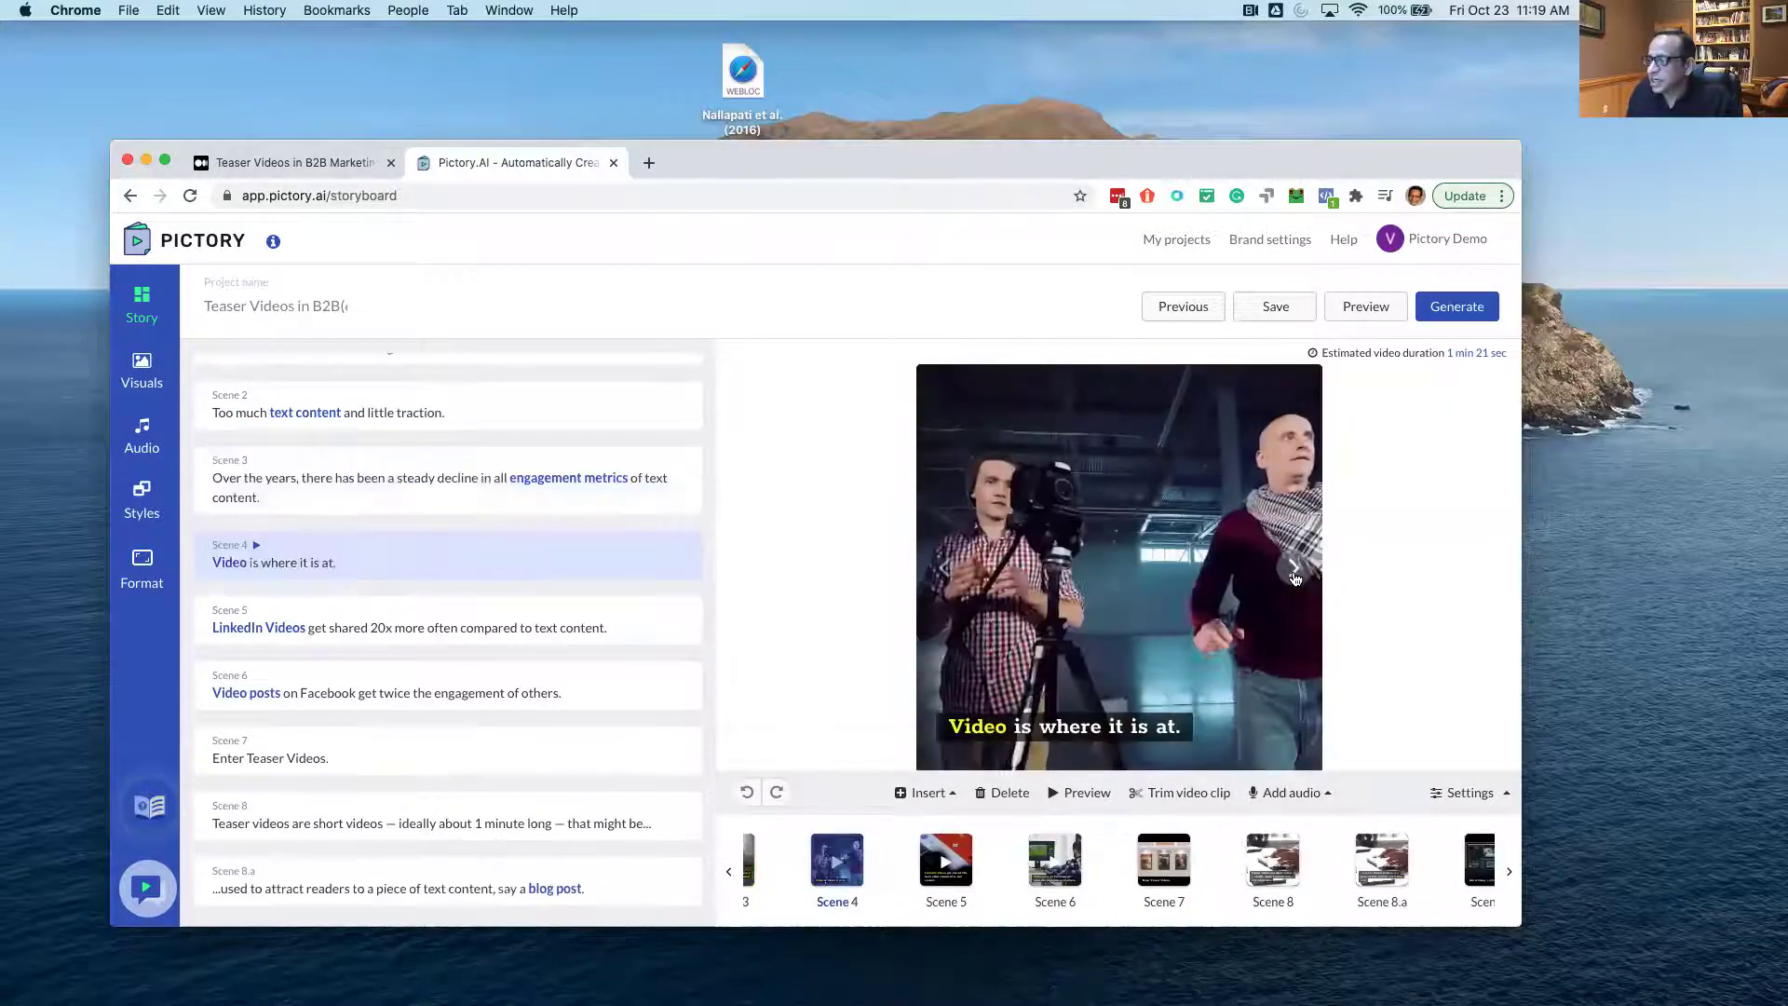
click(1293, 571)
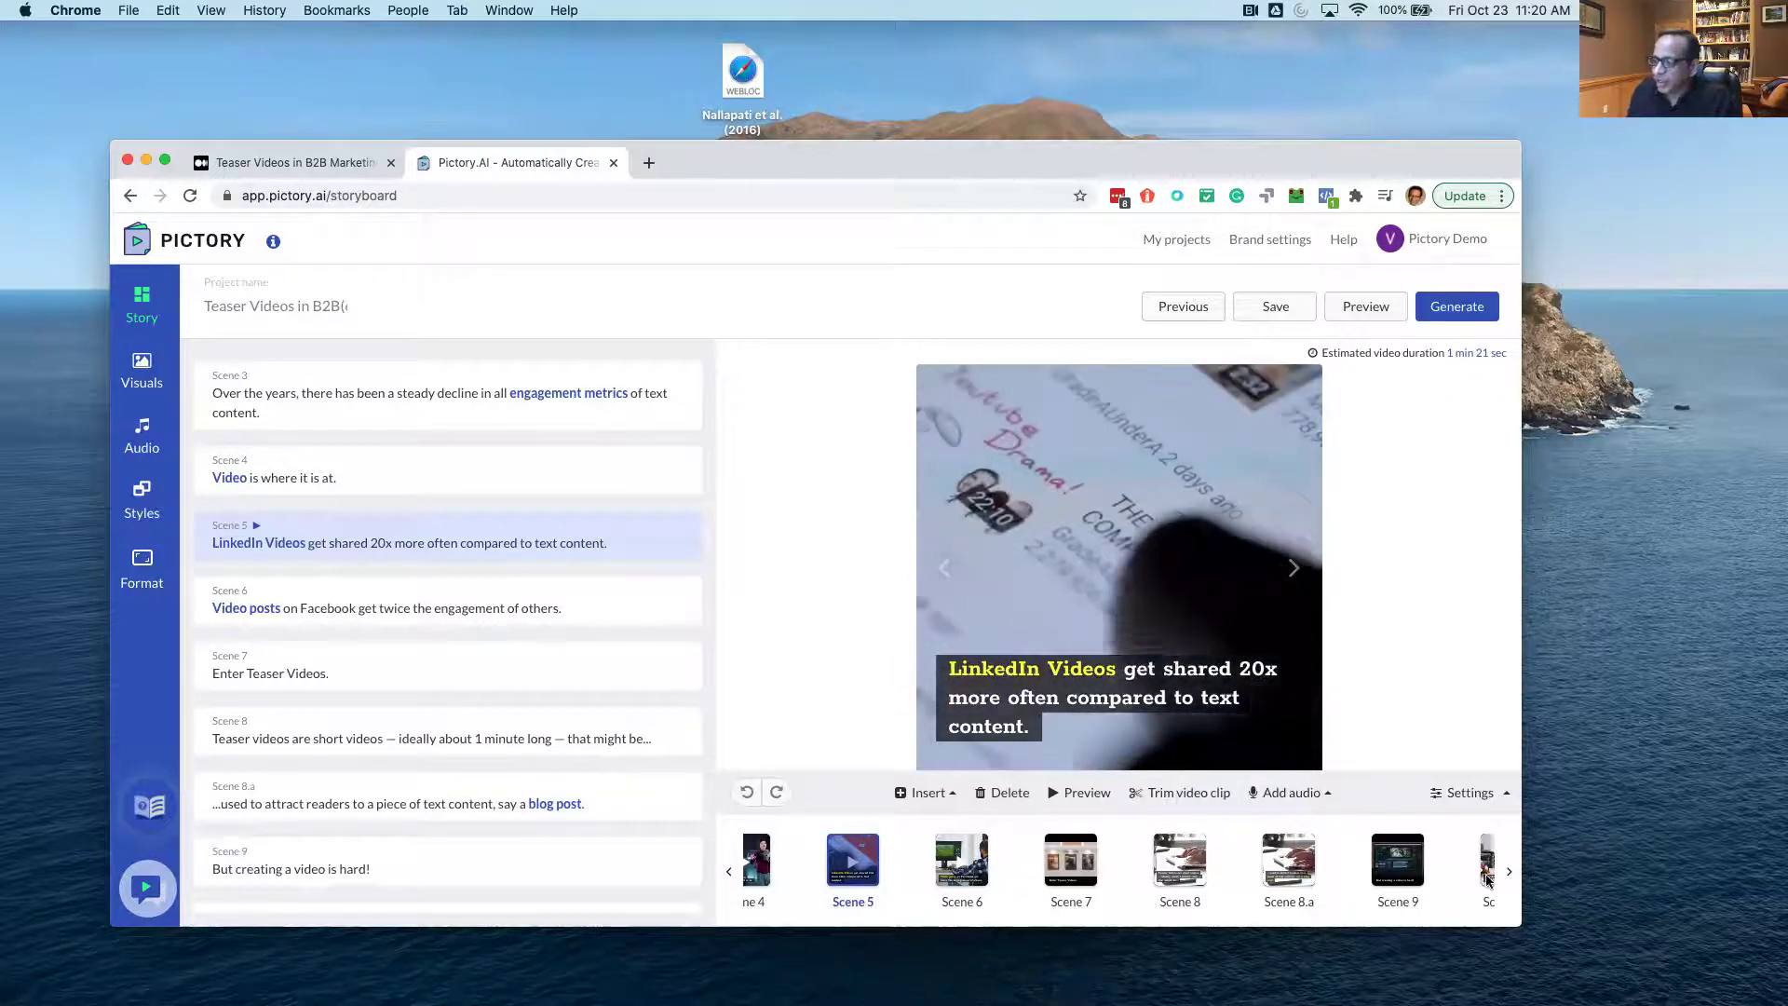
click(1508, 873)
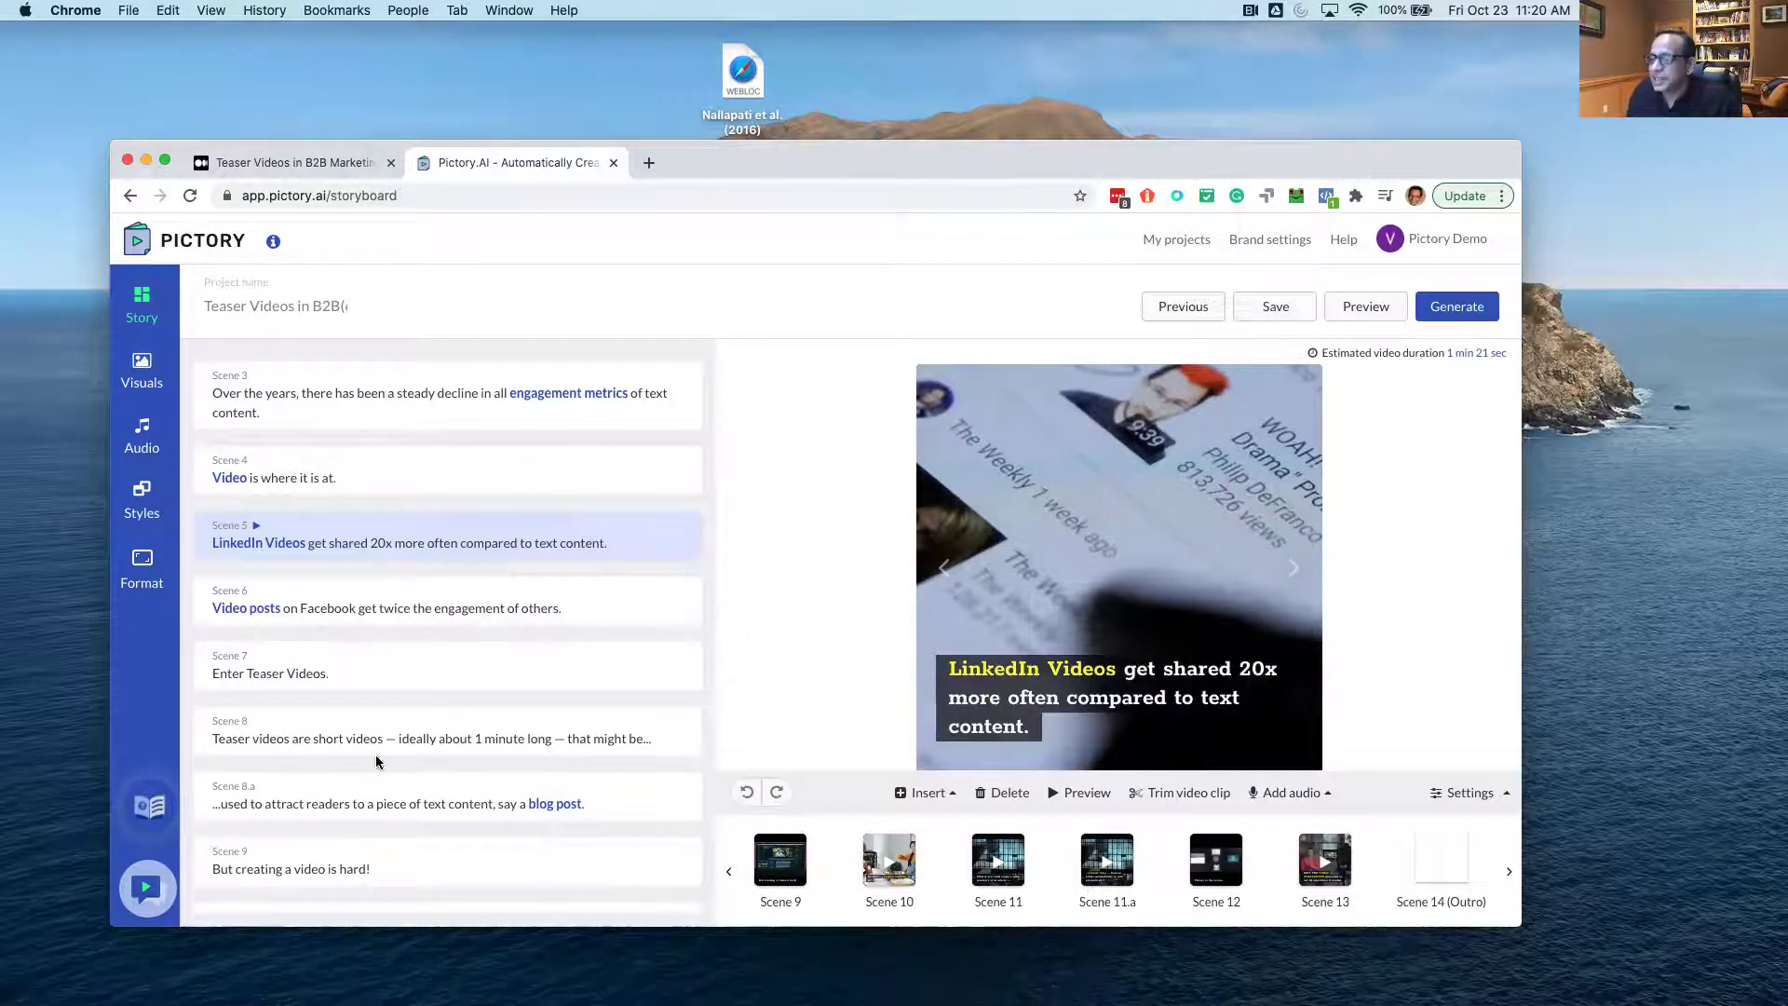
scroll(375, 761, down, 5)
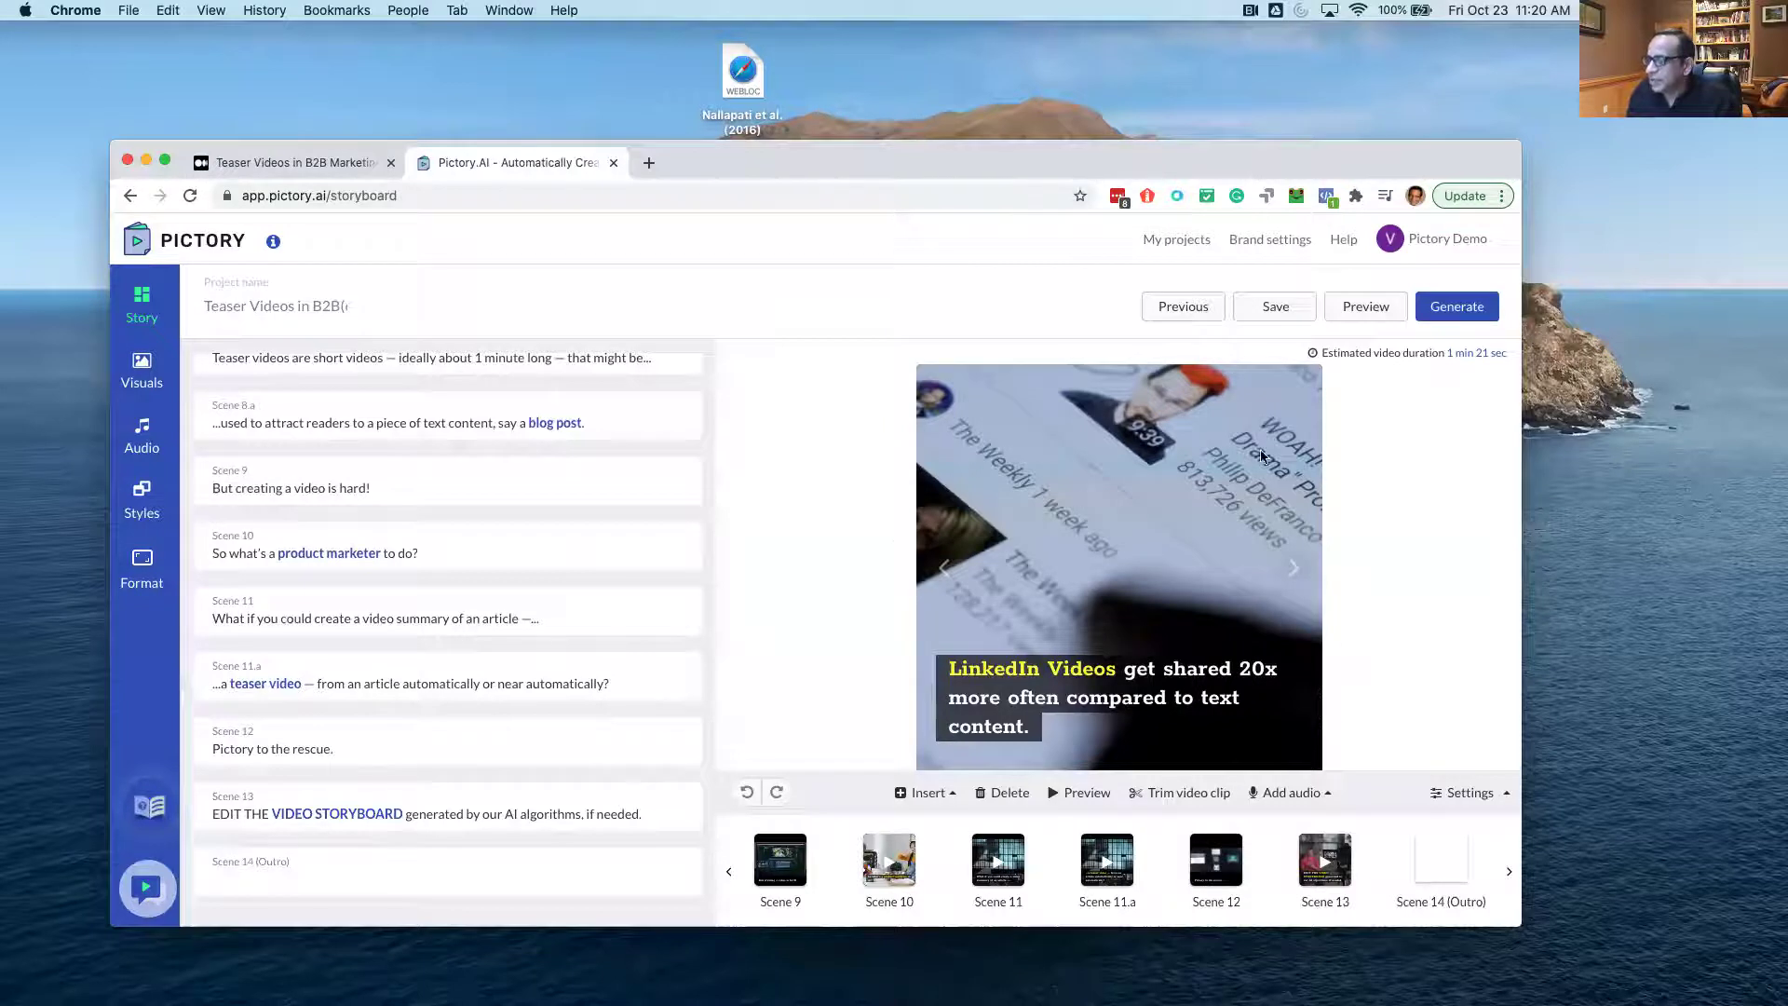
click(277, 173)
scroll(605, 397, up, 10)
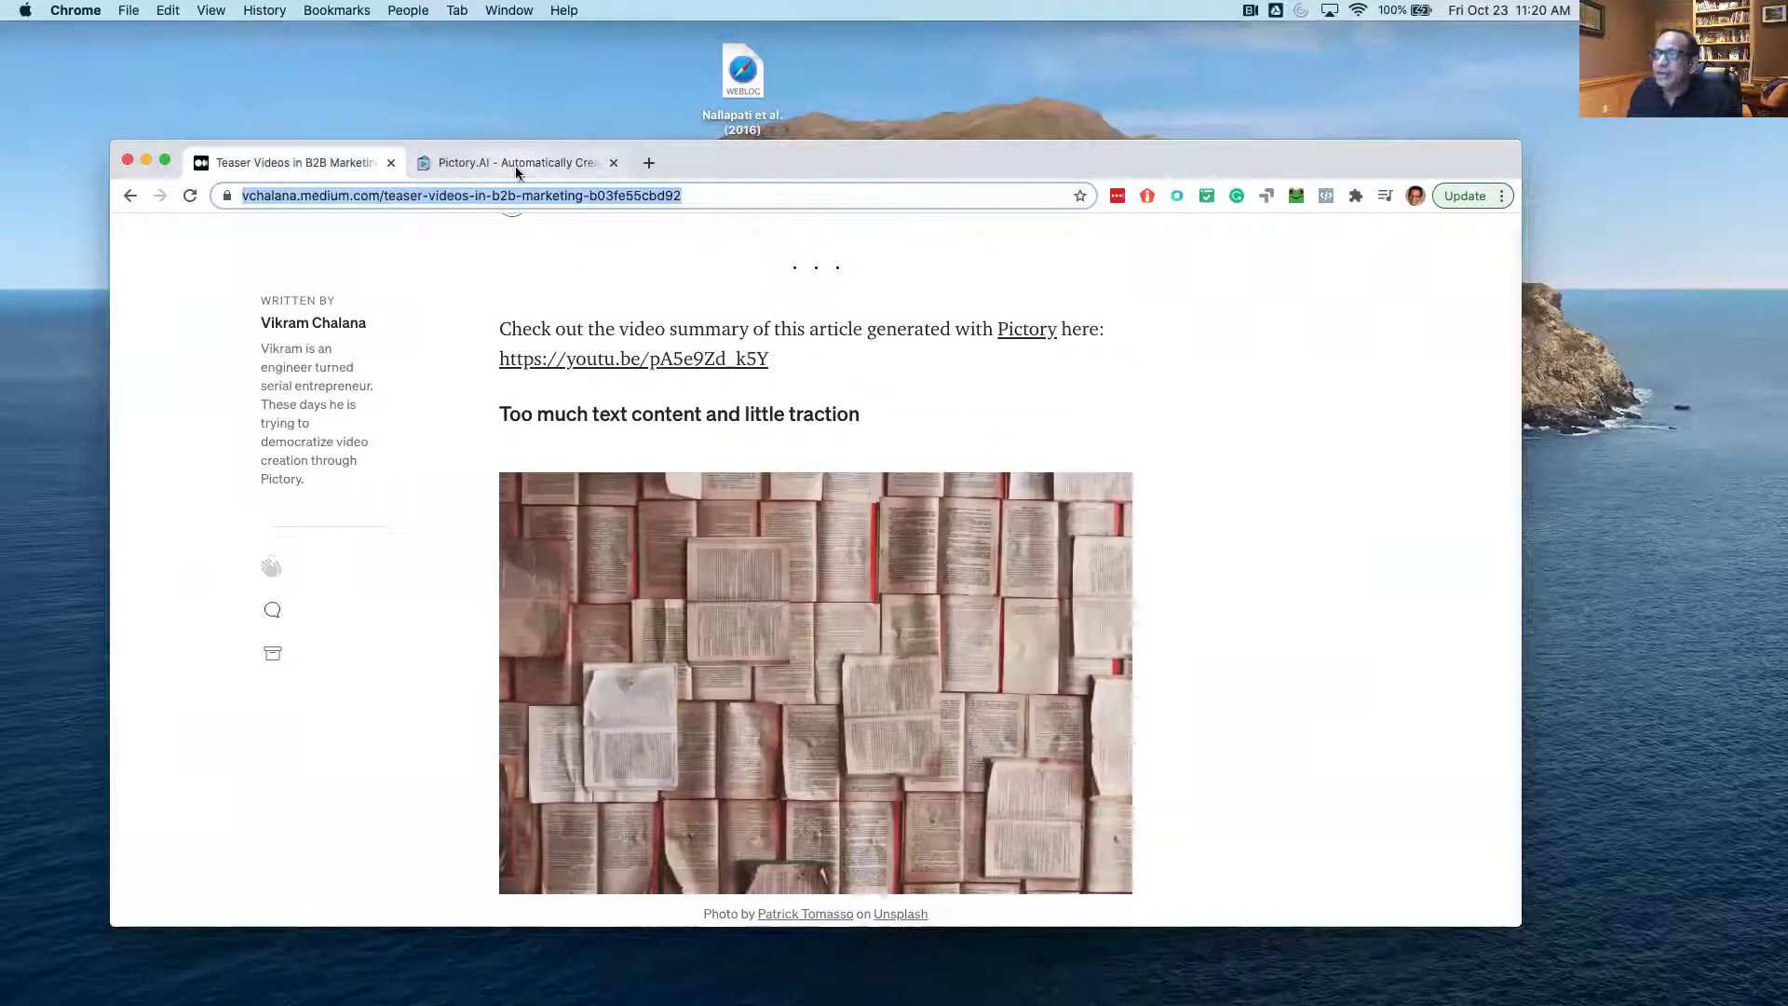
click(516, 166)
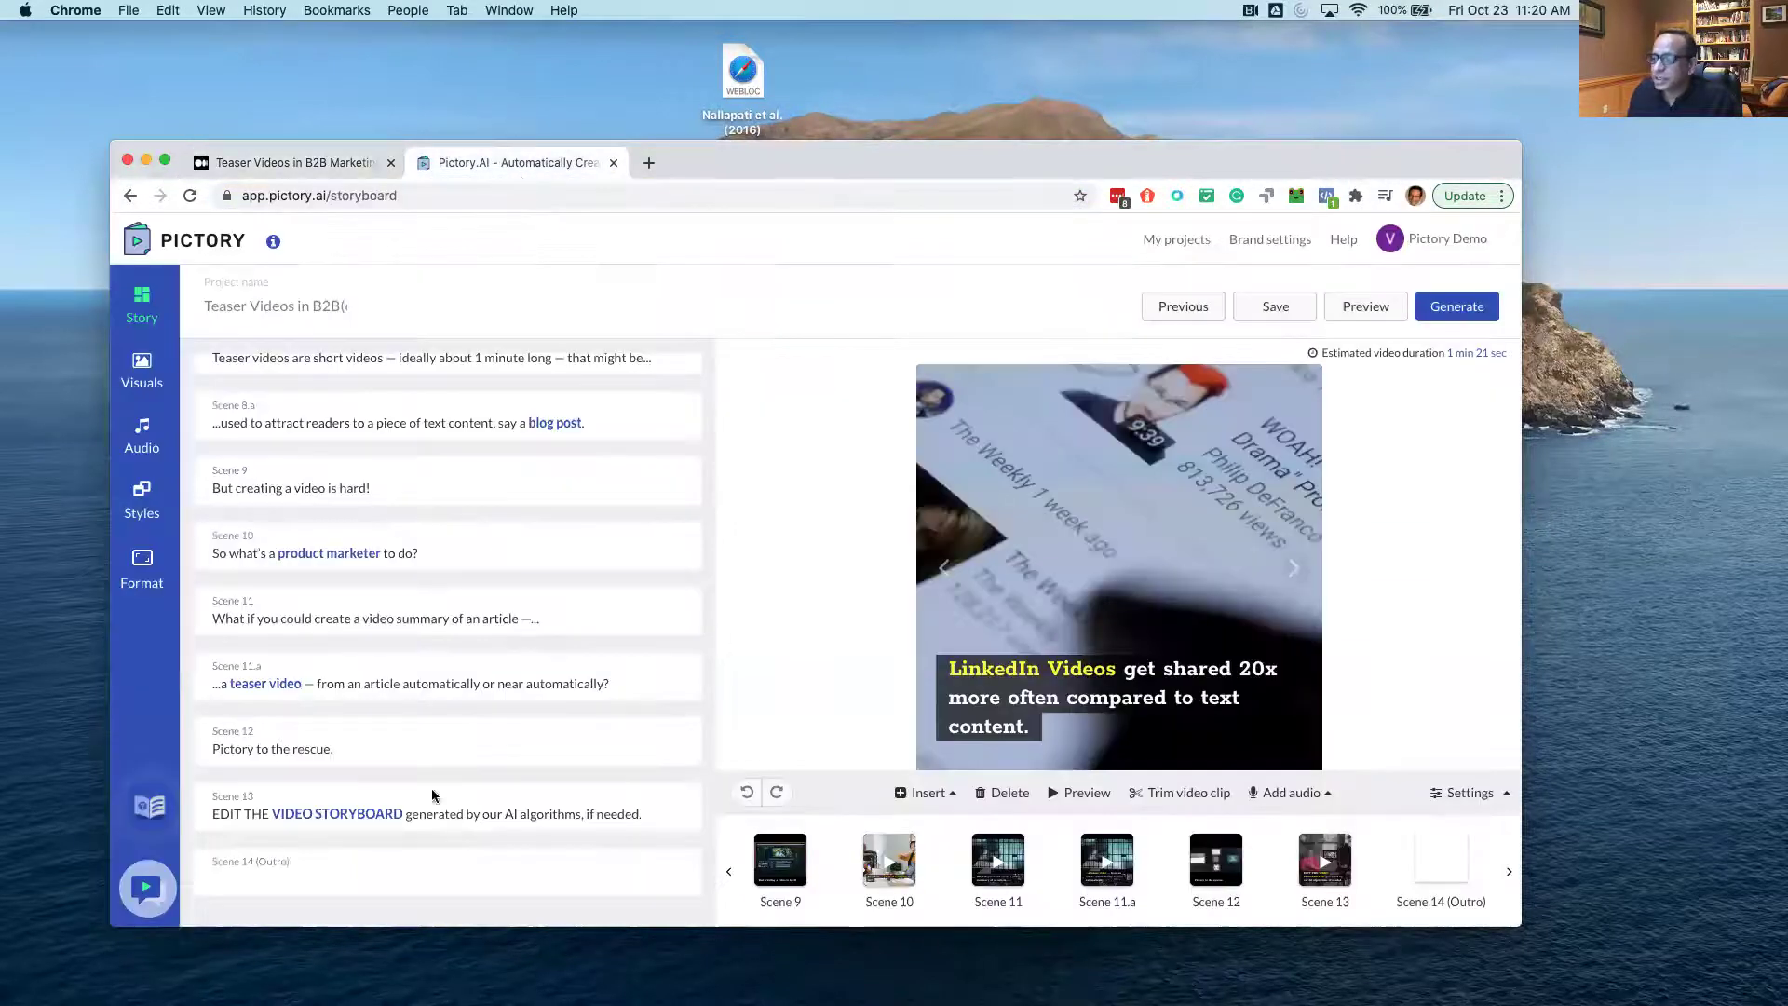